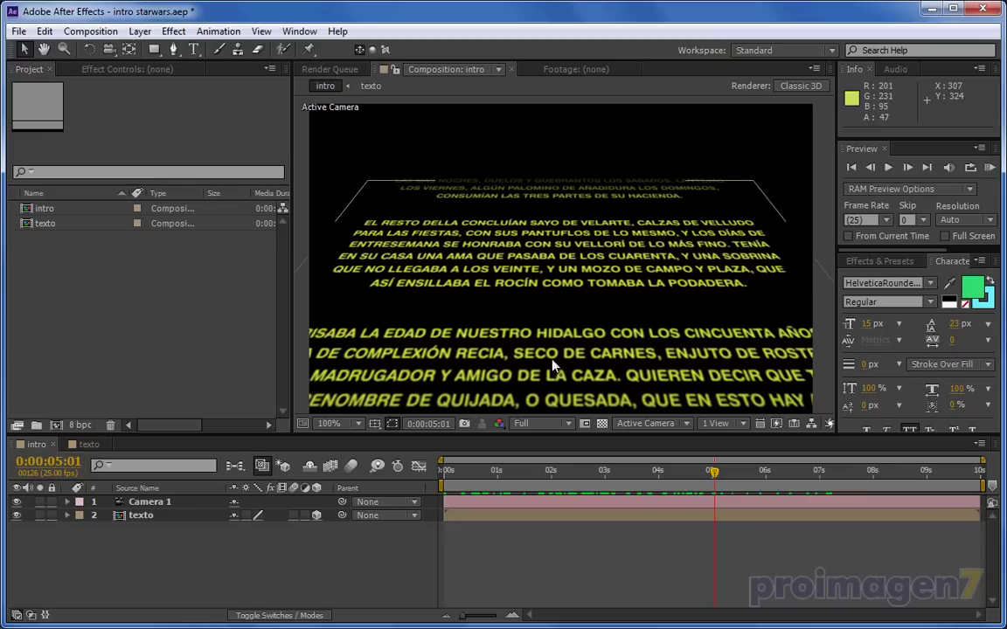
- Create a new 640×400, 10-second black composition, Comp 1, with default settings
left_click(218, 328)
left_click(57, 424)
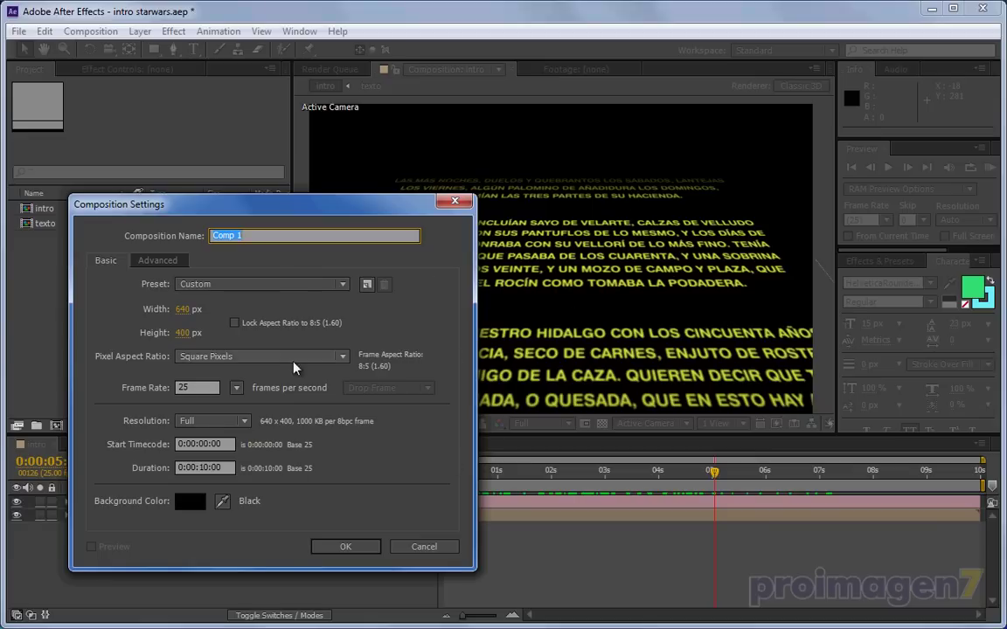
left_click(346, 547)
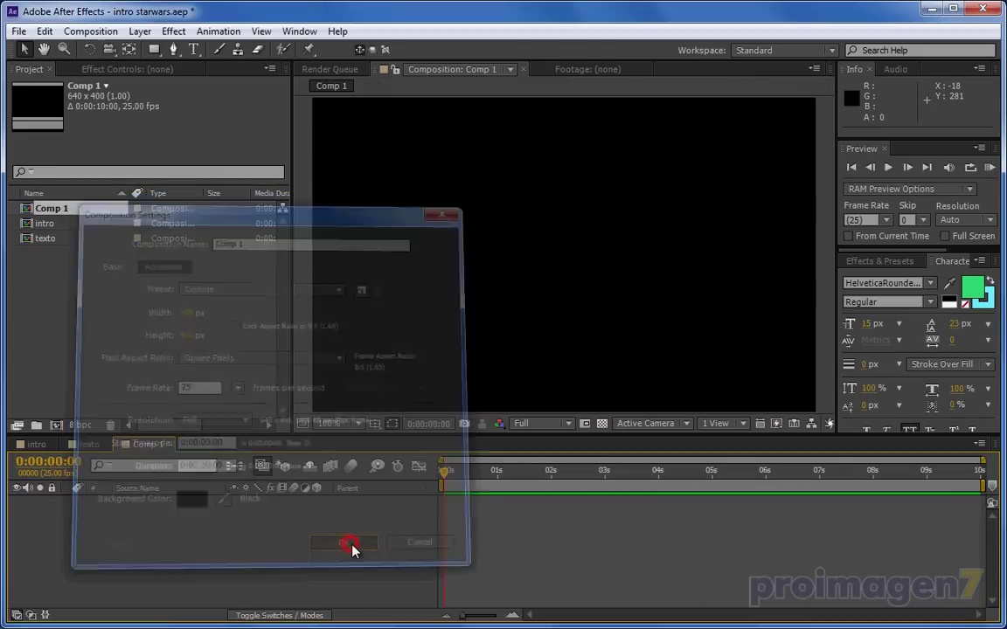
- Drag out an empty paragraph text box across most of the frame, then bring up the Spanish notes
left_click(194, 49)
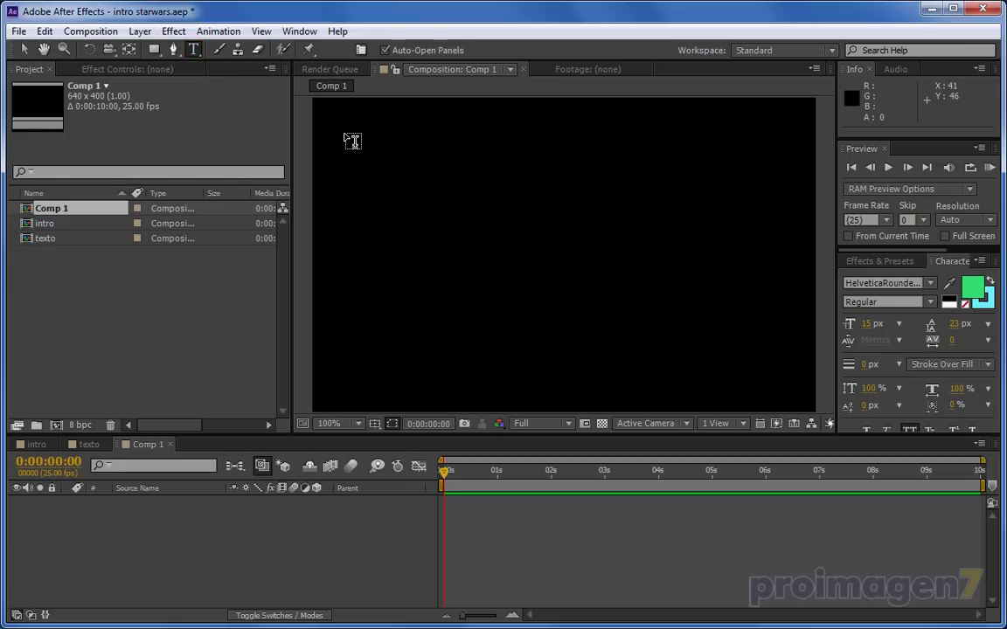
left_click_drag(352, 131, 791, 390)
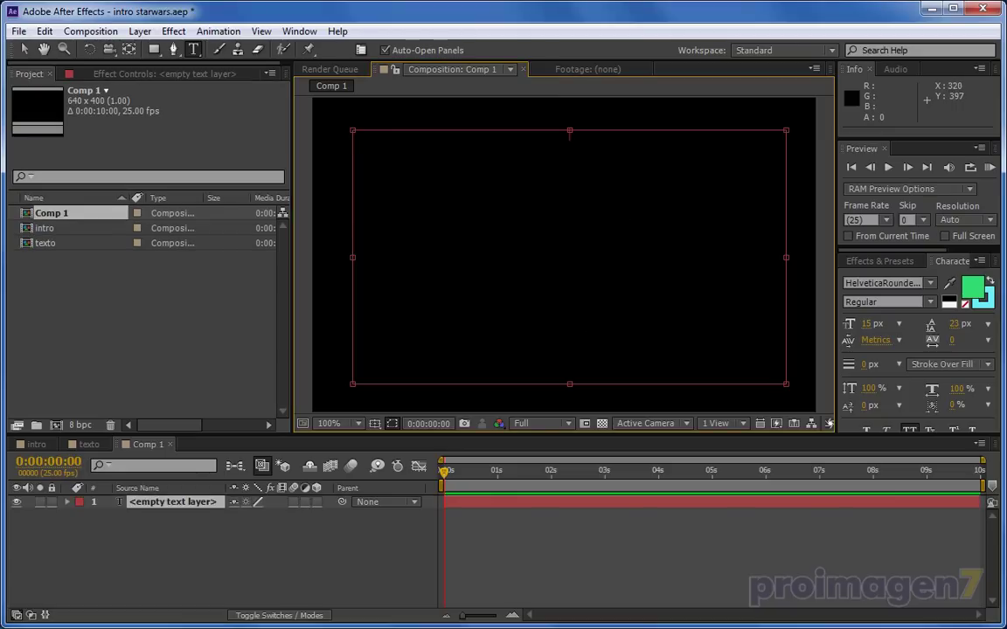
left_click(507, 628)
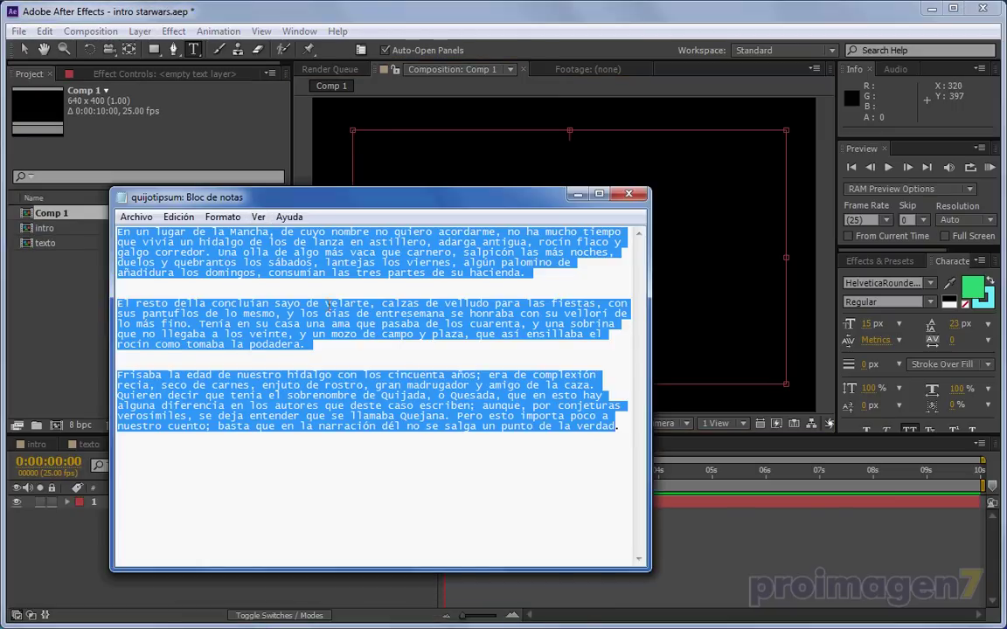
- Copy the full three-paragraph Spanish passage from Notepad, then minimize Notepad
left_click(329, 303)
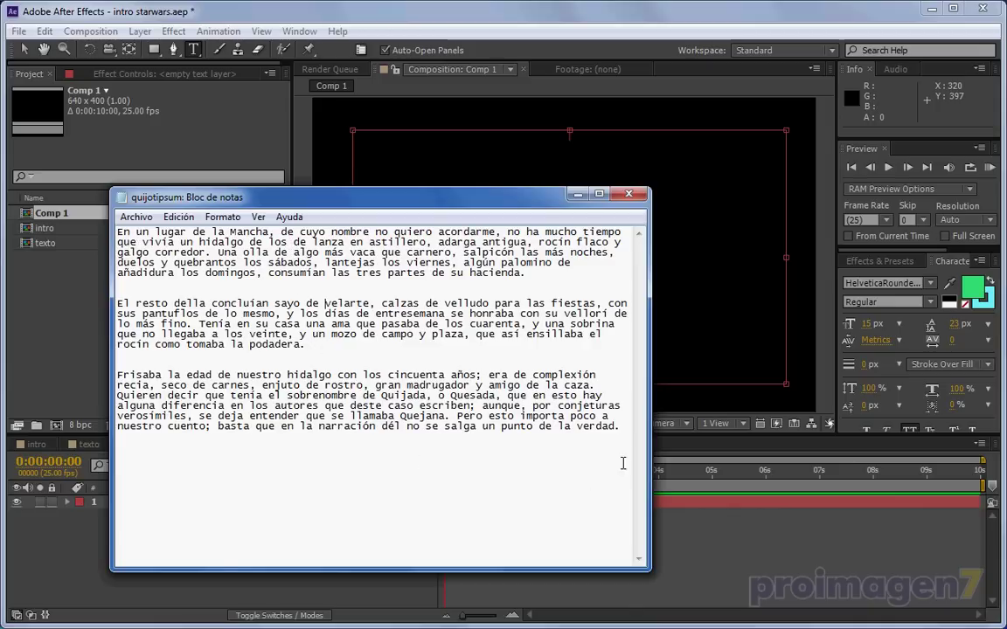
left_click(621, 426)
left_click_drag(621, 426, 116, 231)
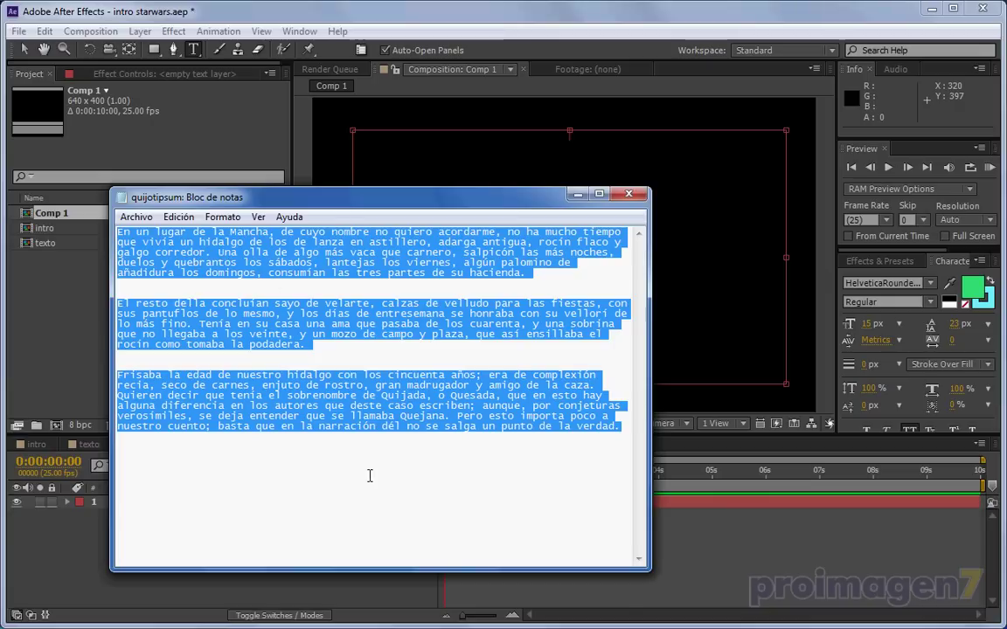
right_click(320, 321)
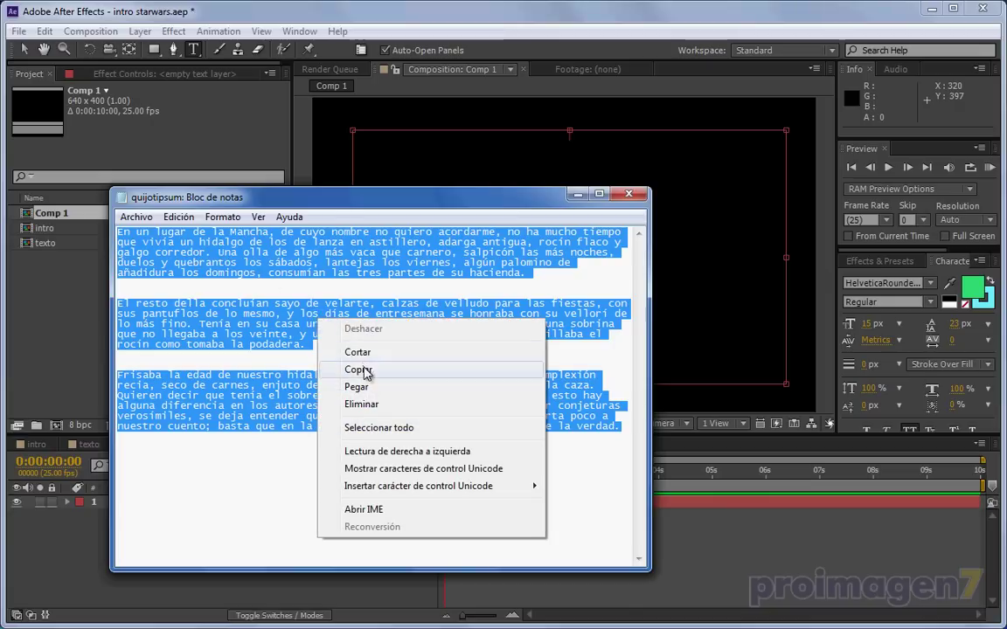
left_click(324, 371)
left_click(578, 195)
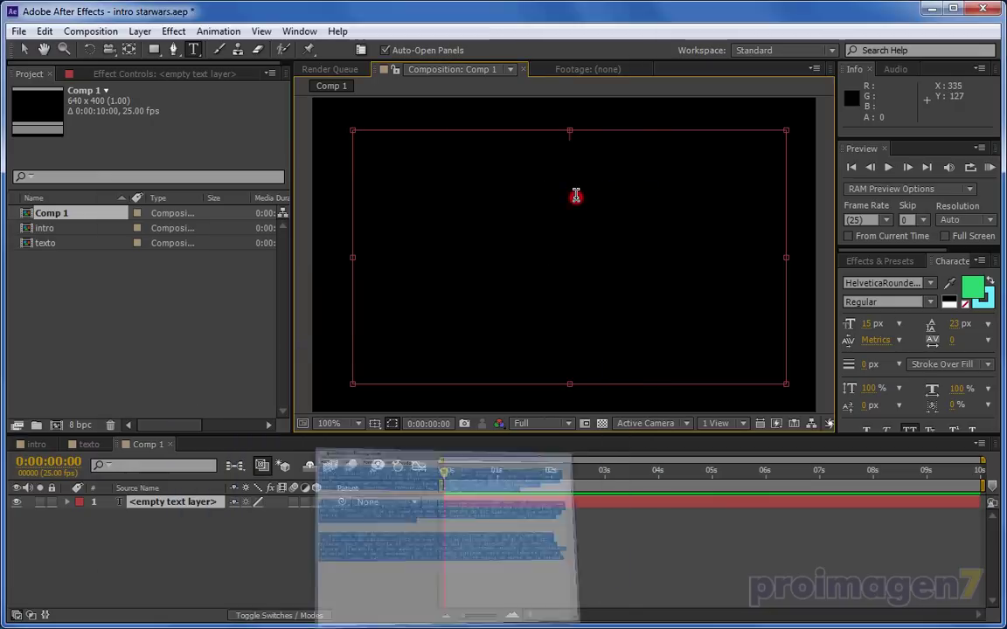
- Paste the copied Spanish passage into the paragraph text box
left_click(573, 166)
right_click(573, 166)
left_click(591, 235)
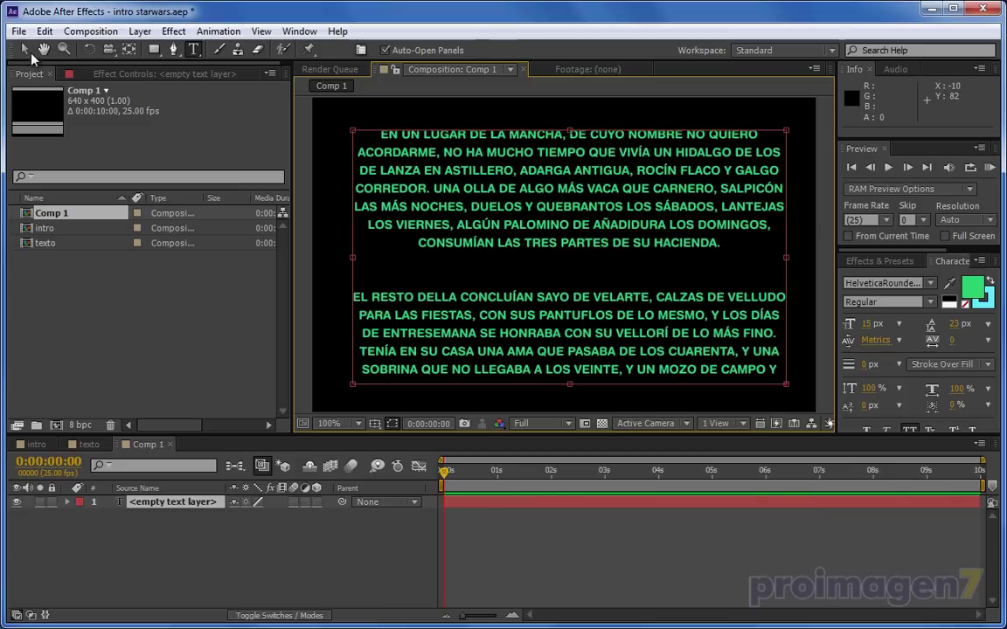
left_click(24, 50)
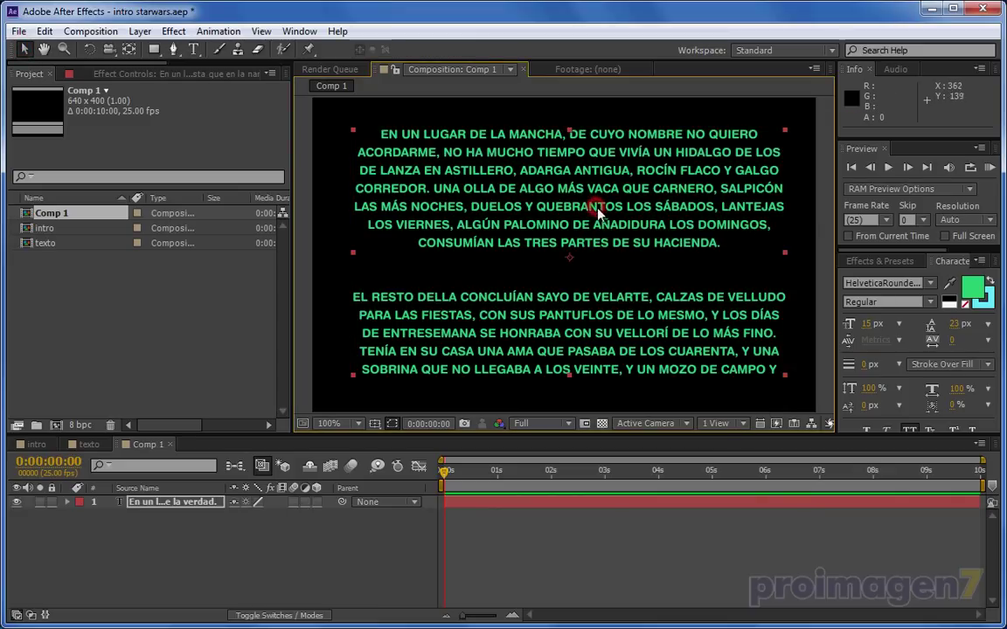
- Recolour the text from green to light yellow (EFF54C)
left_click(972, 287)
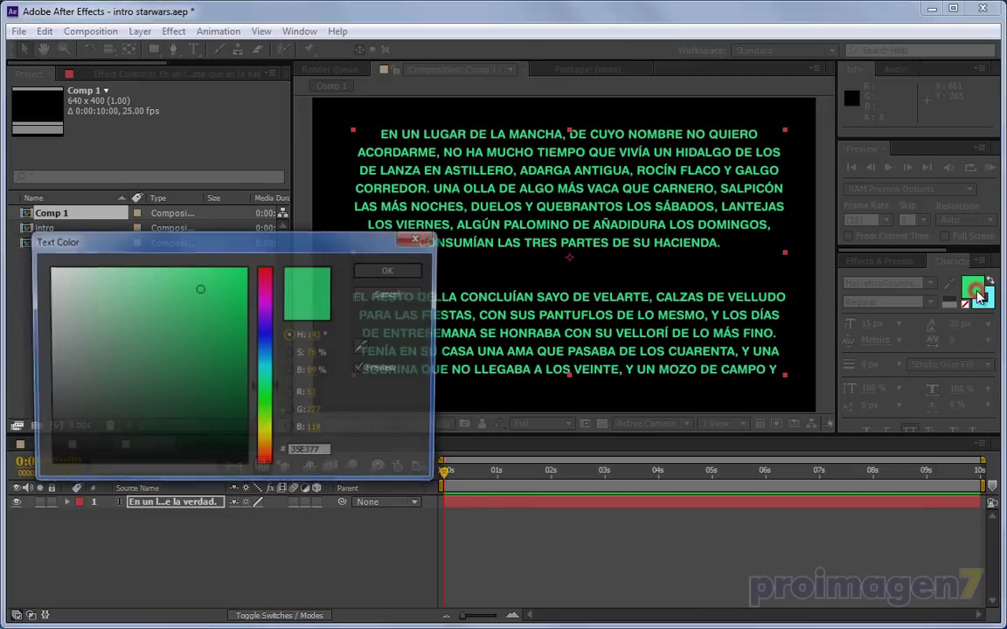
left_click_drag(263, 388, 262, 433)
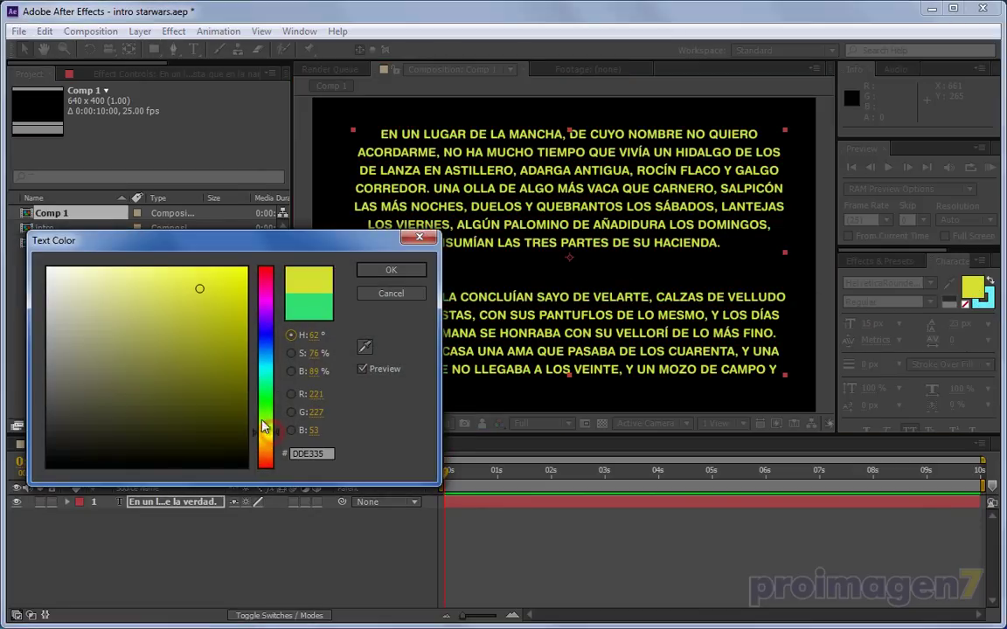
left_click_drag(207, 313, 156, 275)
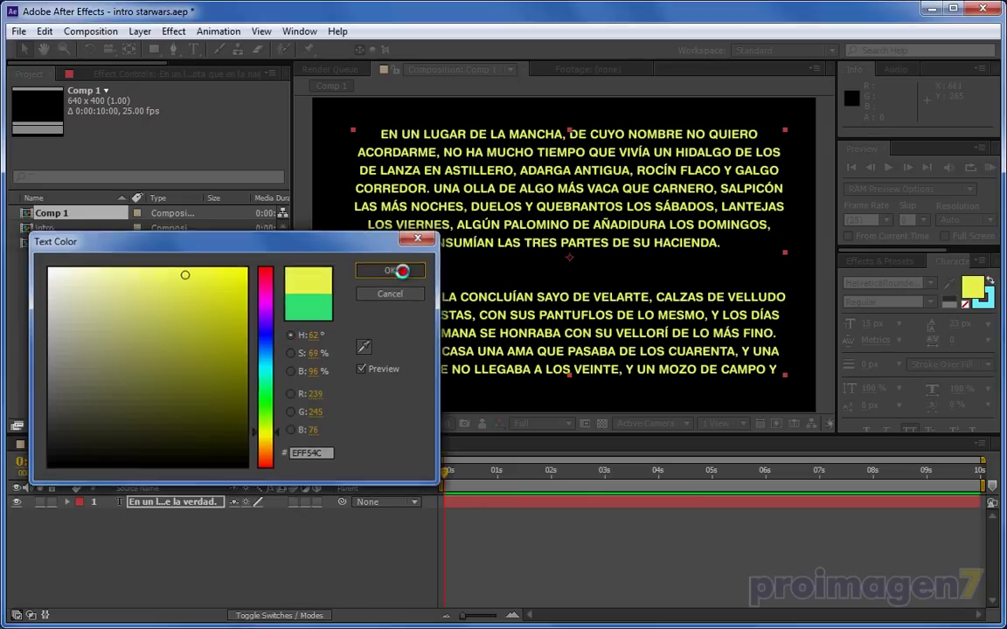
left_click(391, 269)
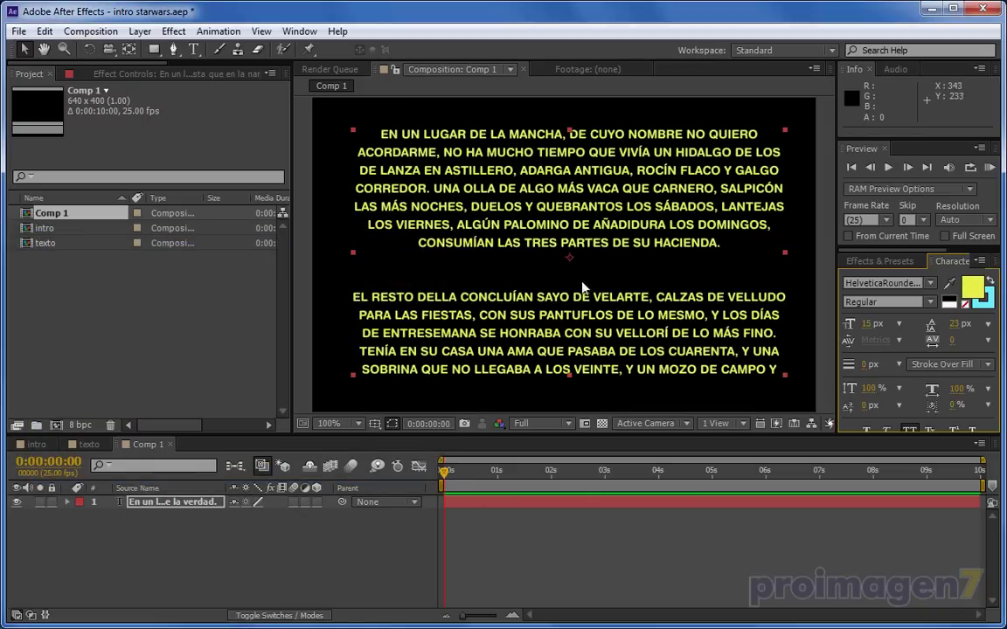
key("comma")
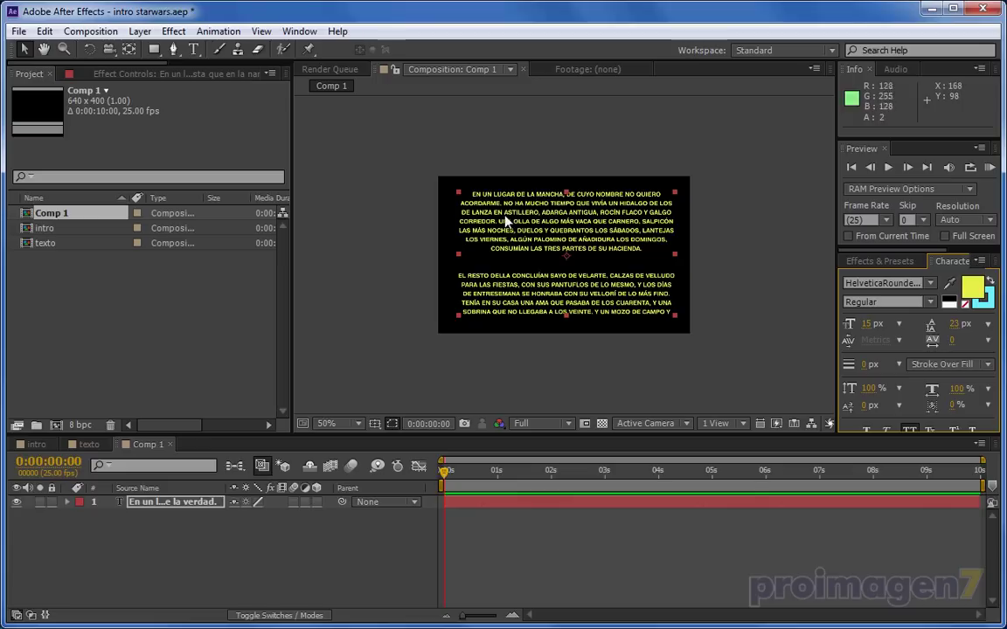
- Extend the paragraph text box downward to reveal more lines of the passage
left_click(408, 515)
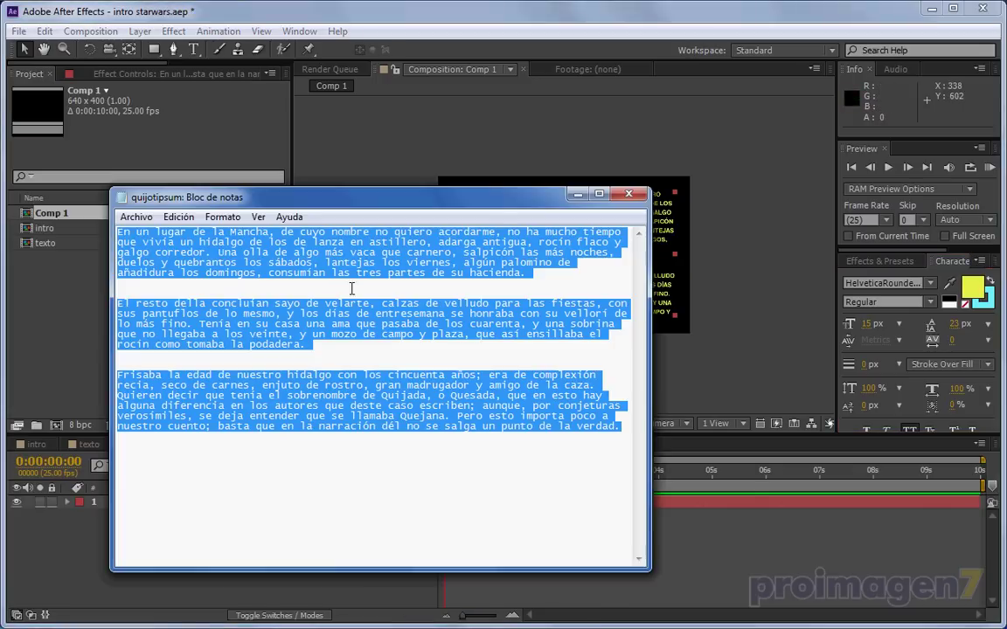
left_click(577, 193)
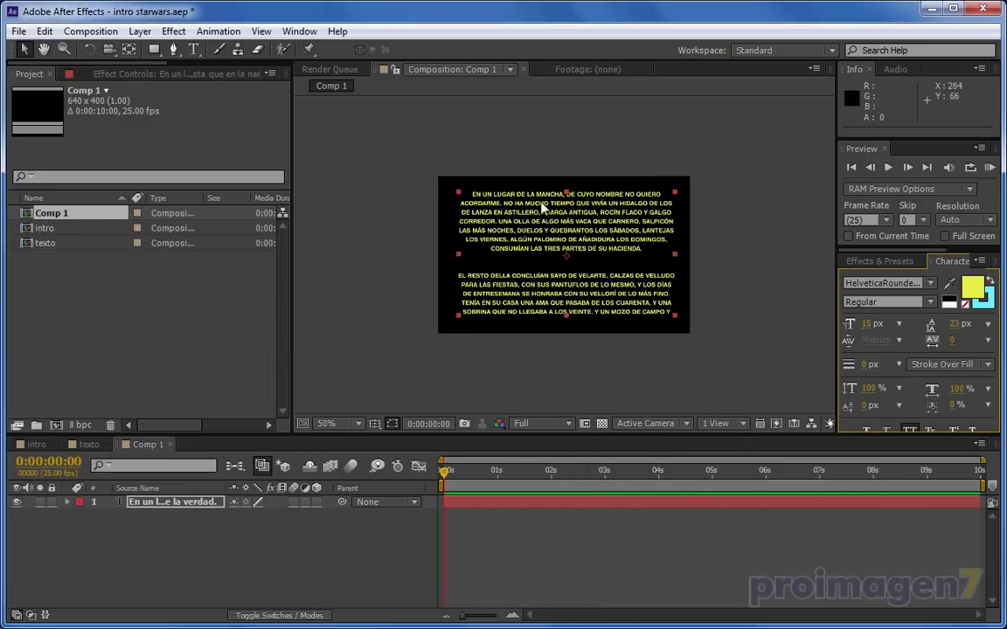
double_click(546, 279)
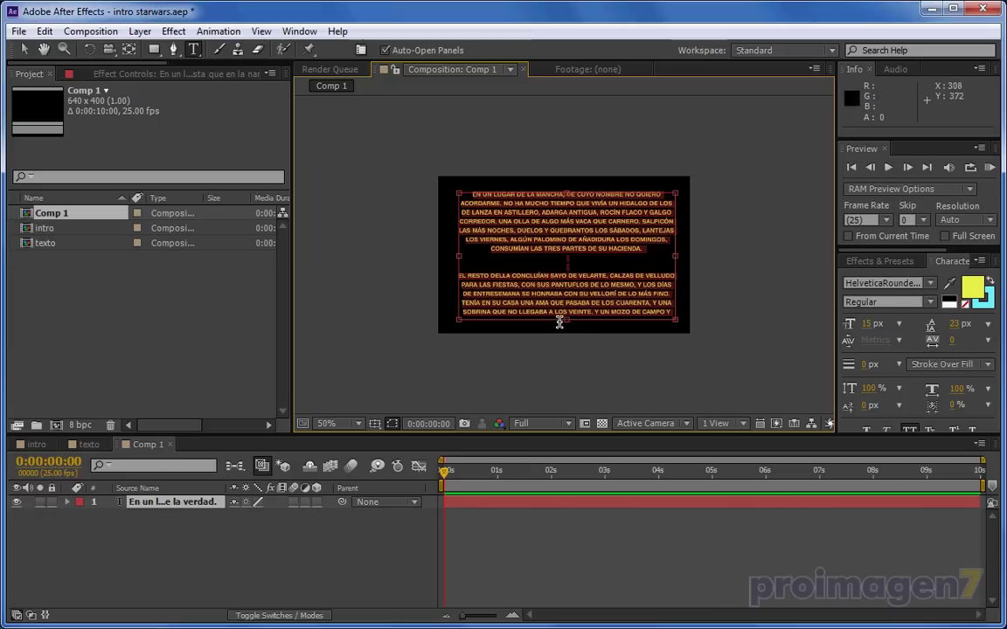
left_click(565, 327)
left_click_drag(566, 327, 569, 418)
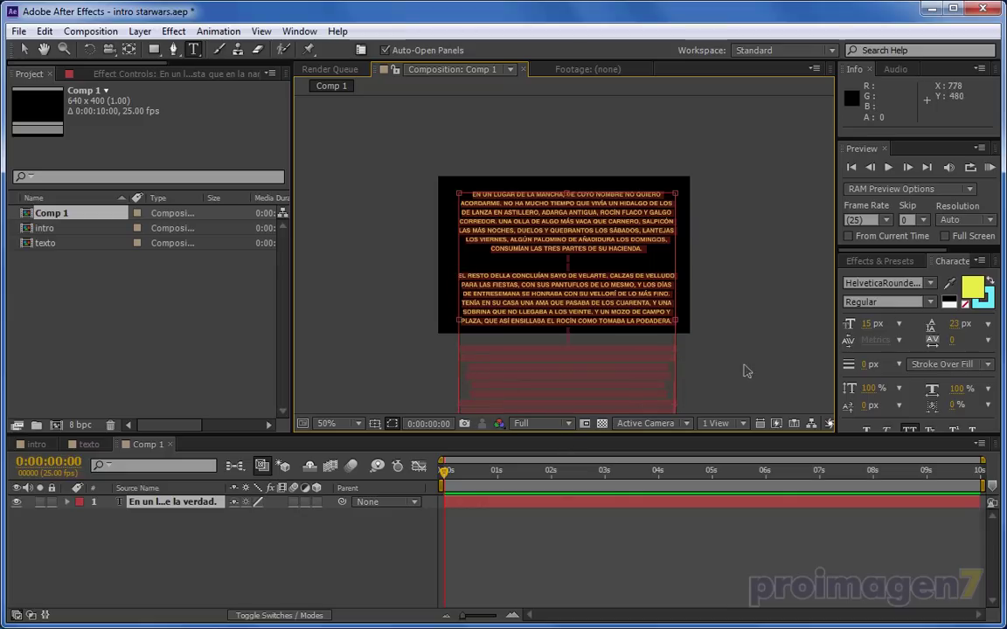
scroll(668, 252, "down", 3)
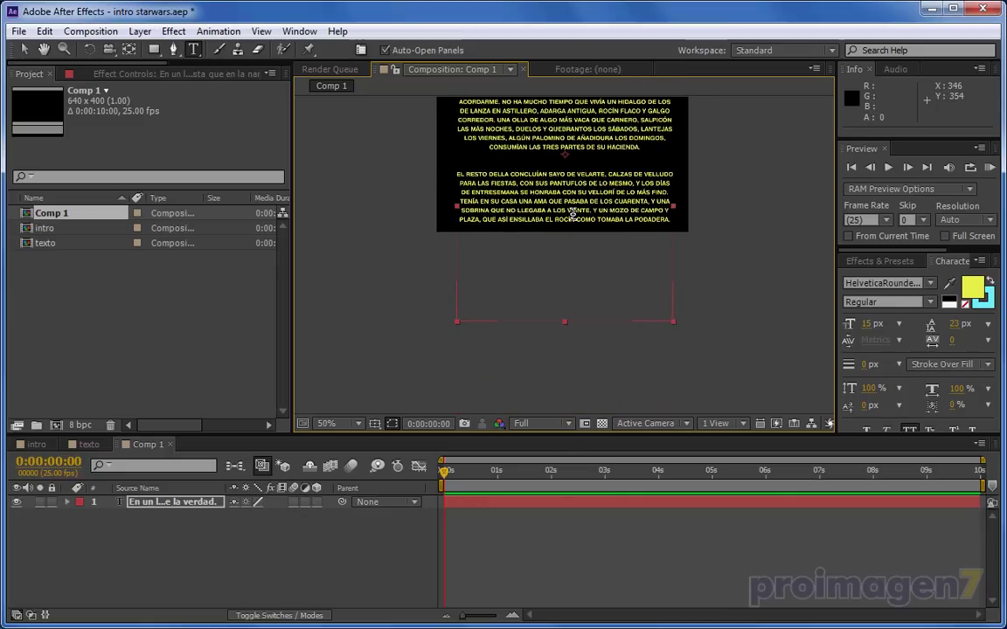
key("Escape")
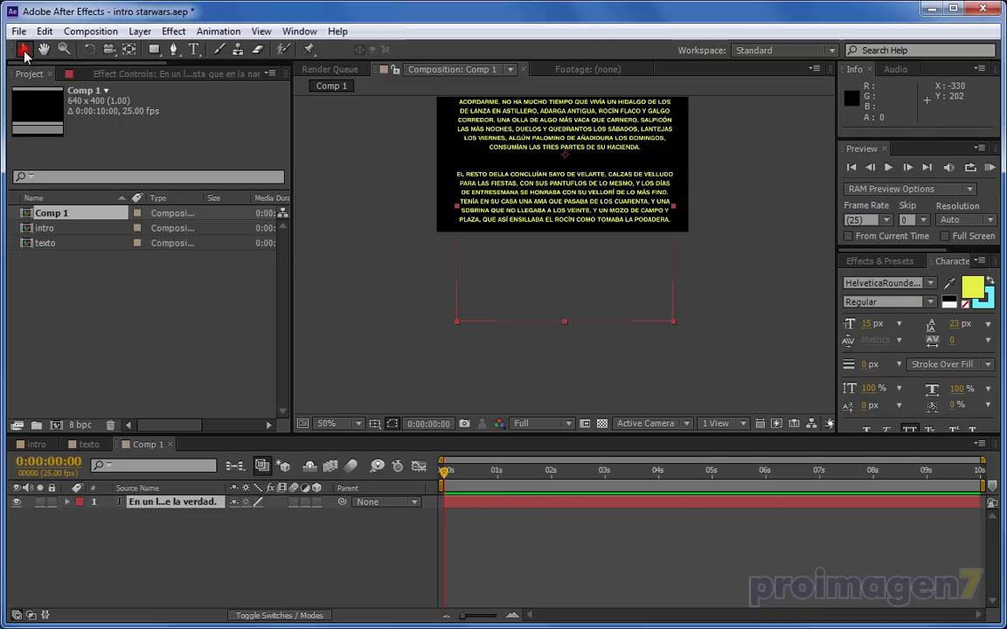
- Shorten the text box slightly from the bottom and zoom back to 100% on the text
double_click(529, 179)
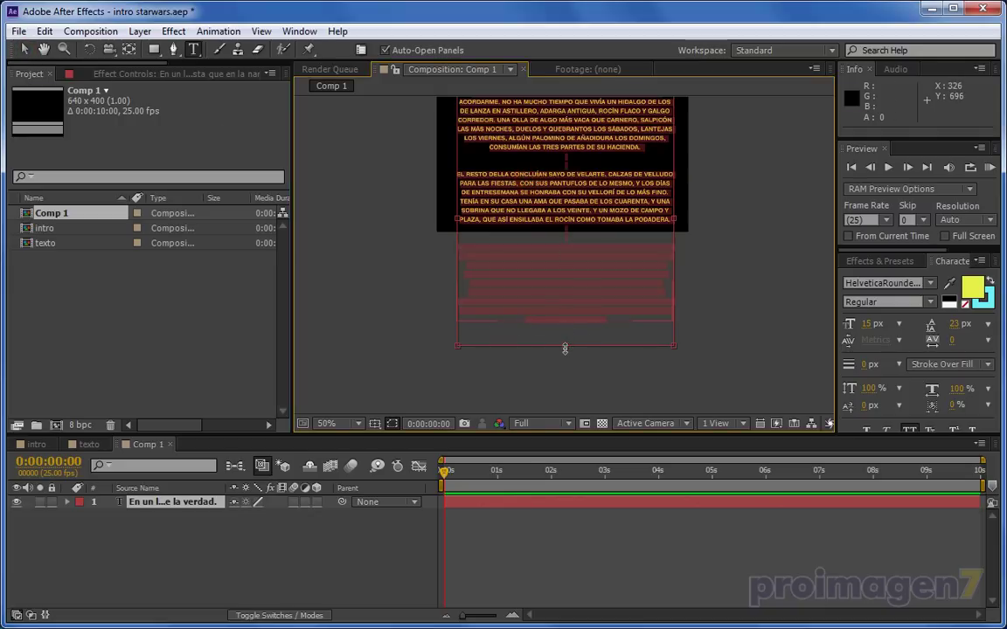
left_click_drag(568, 346, 568, 321)
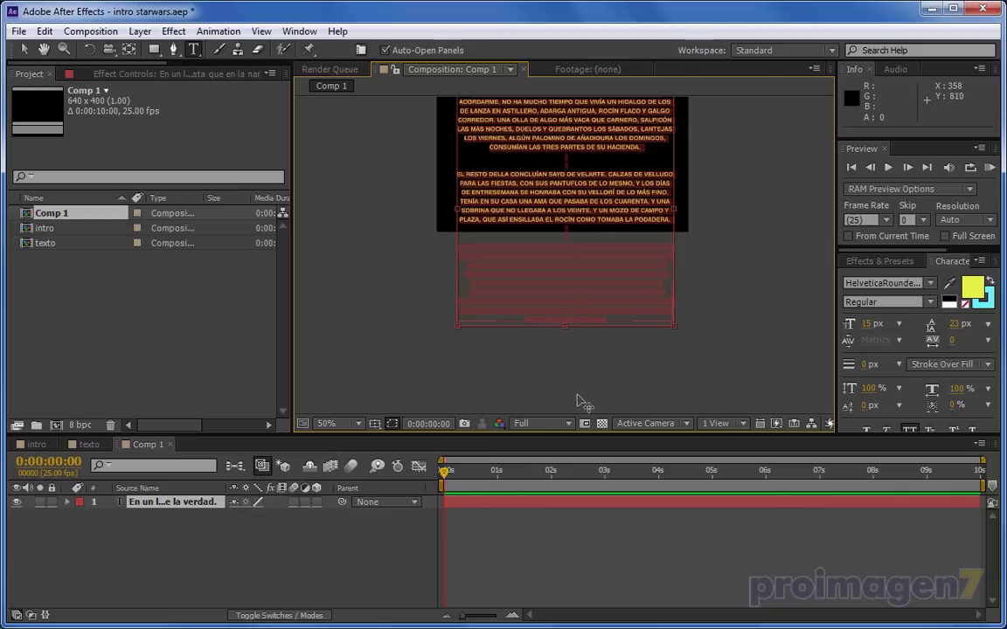
left_click(23, 50)
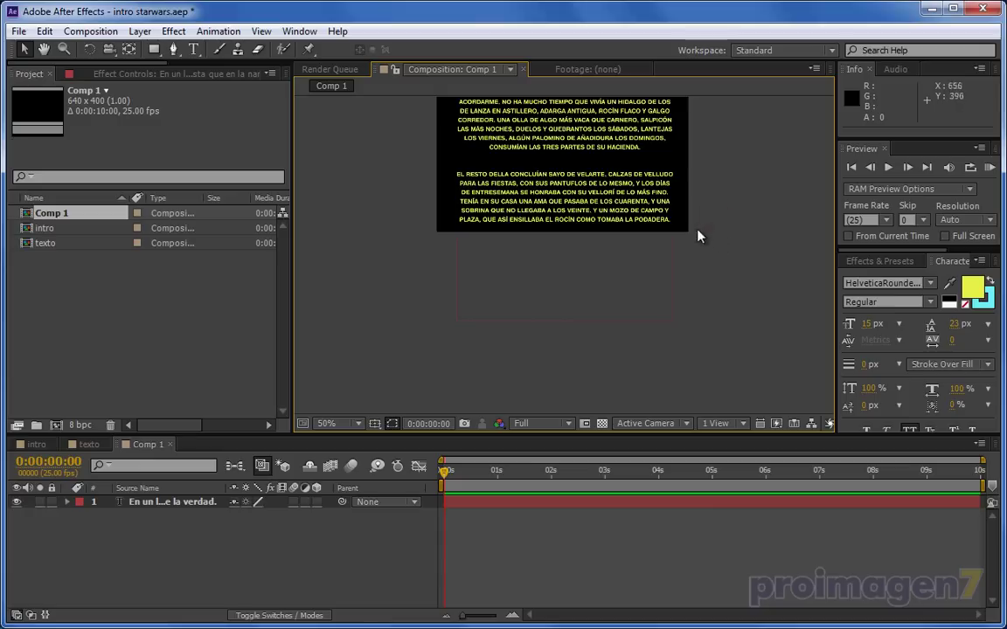
scroll(700, 239, "up", 2)
mouse_move(589, 223)
left_mouse_down()
mouse_move(552, 382)
mouse_move(561, 396)
left_mouse_up()
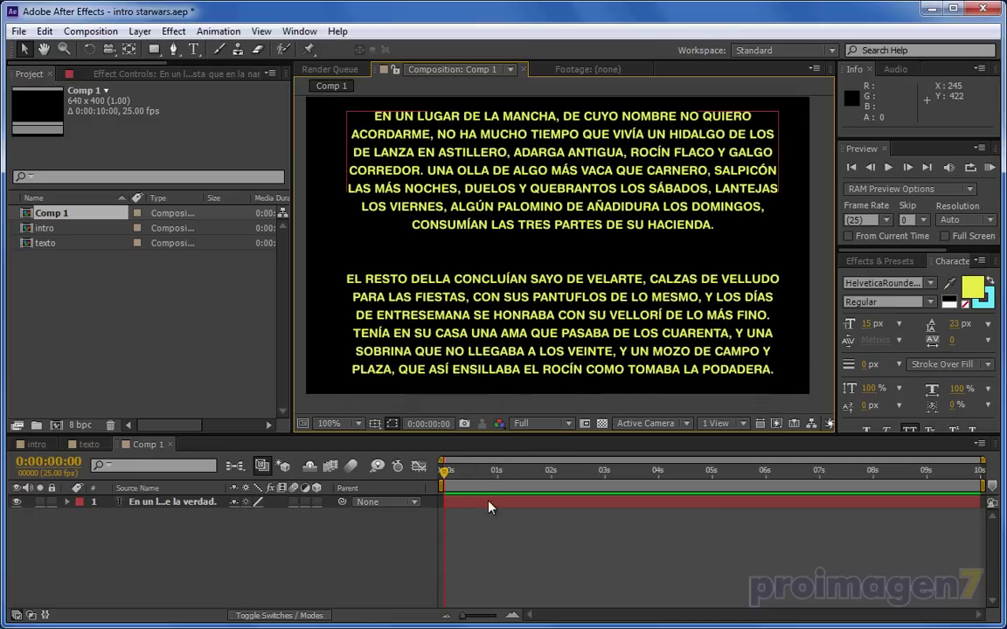
- Keyframe the text layer's Position at 0s to 326.5, 586.5, just below the frame
left_click(155, 503)
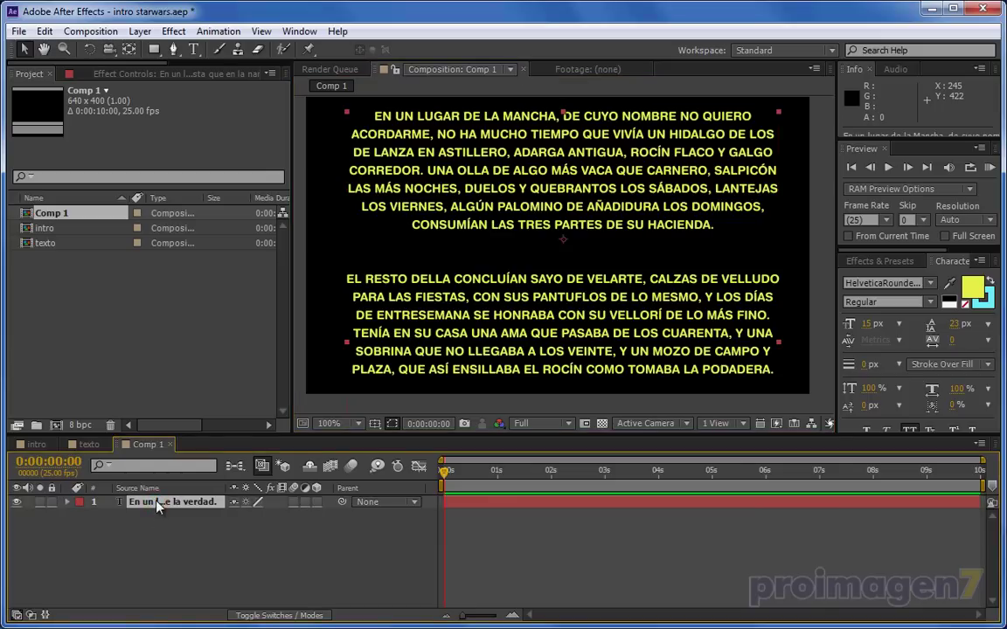
key("p")
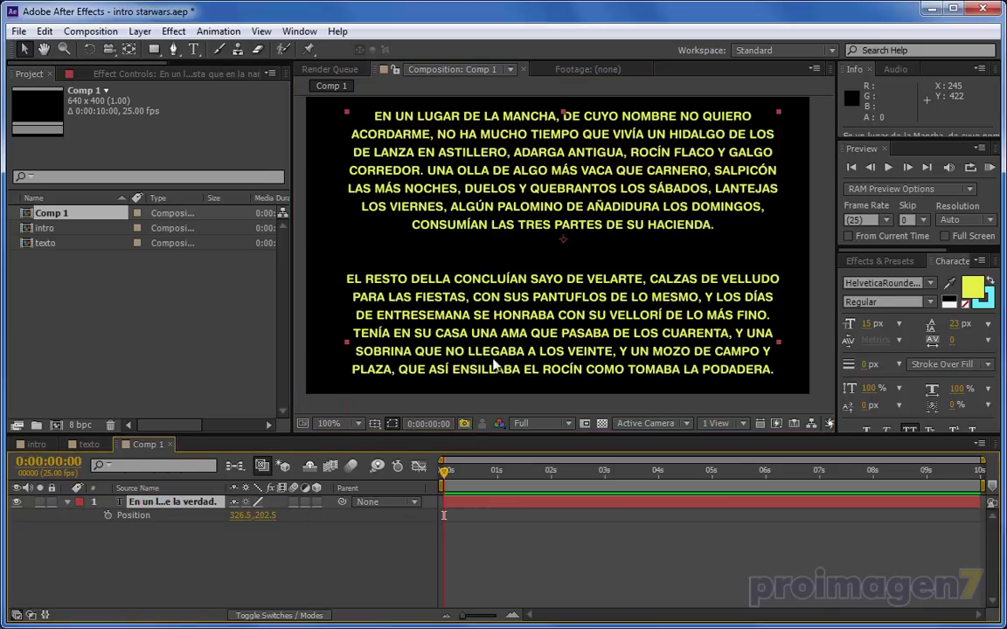
left_click(108, 516)
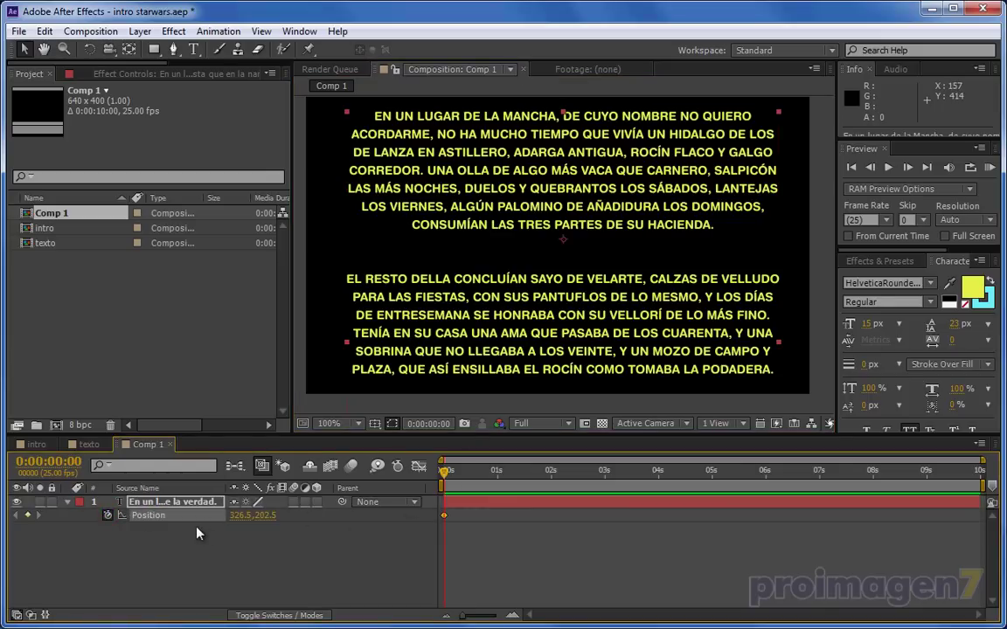
left_click_drag(264, 516, 553, 527)
key("End")
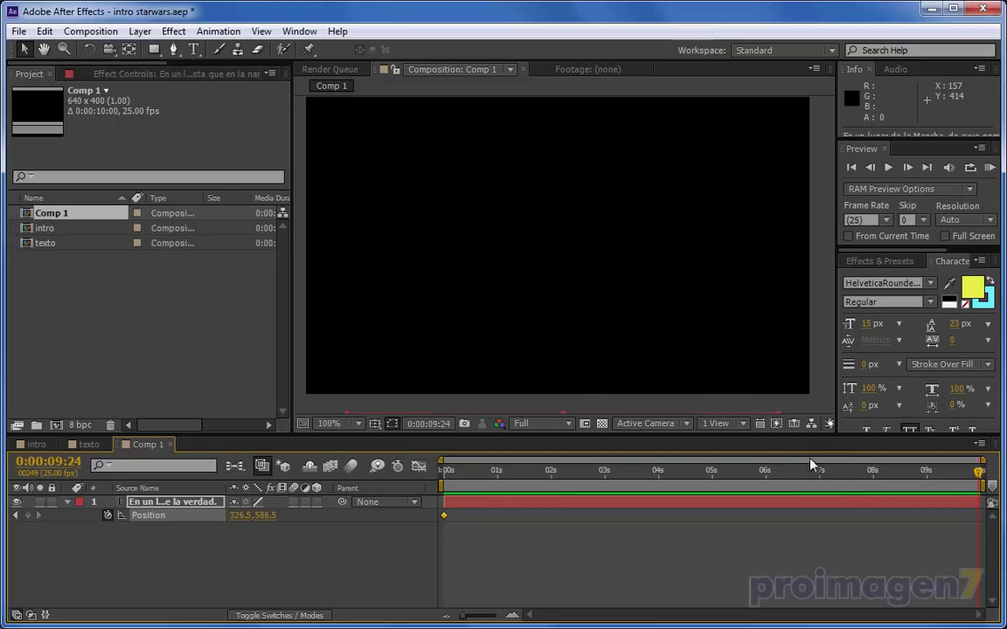
left_click(585, 423)
- Change Comp 1's duration from 10 seconds to 0:01:00:00 in Composition Settings
left_click(90, 31)
left_click(136, 74)
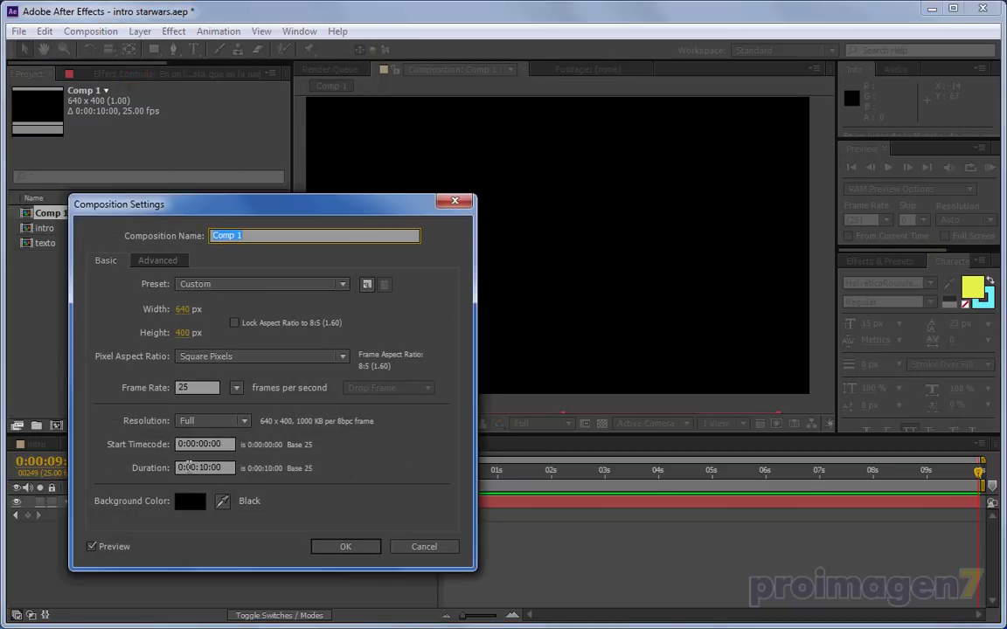
left_click(425, 547)
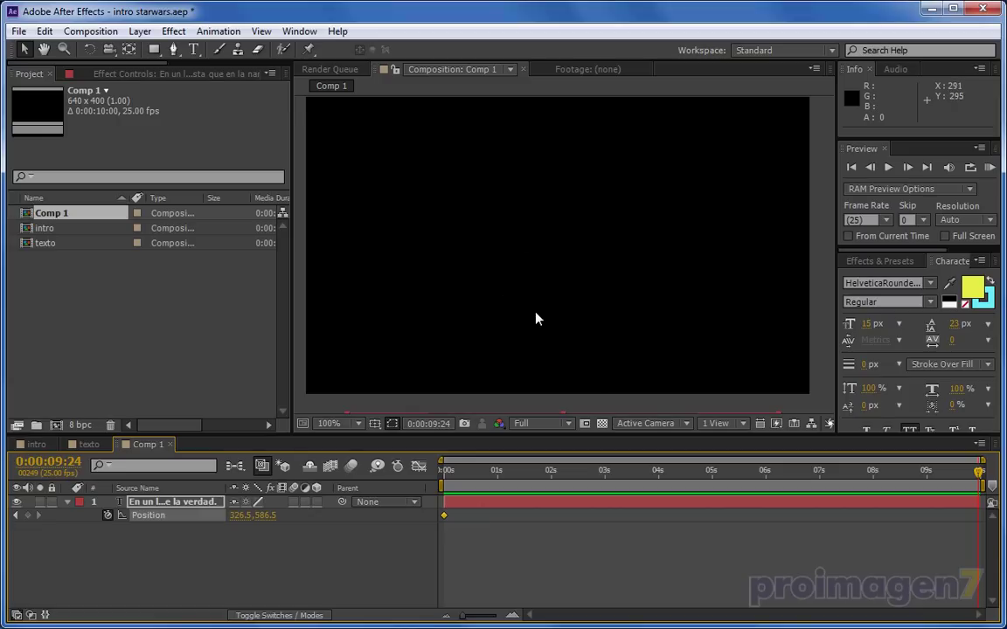
left_click(87, 31)
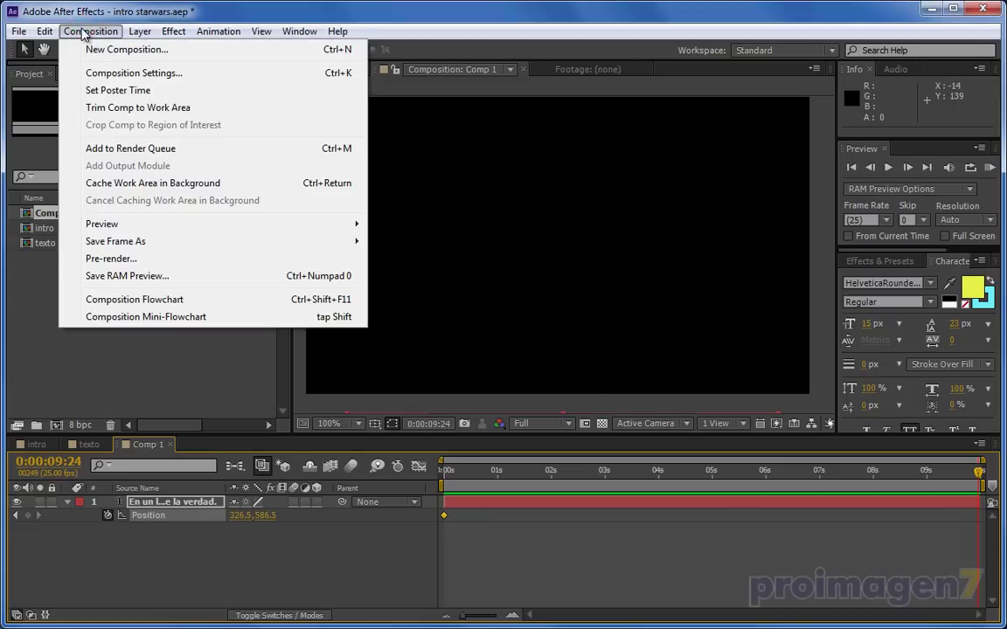
left_click(90, 72)
left_click(226, 469)
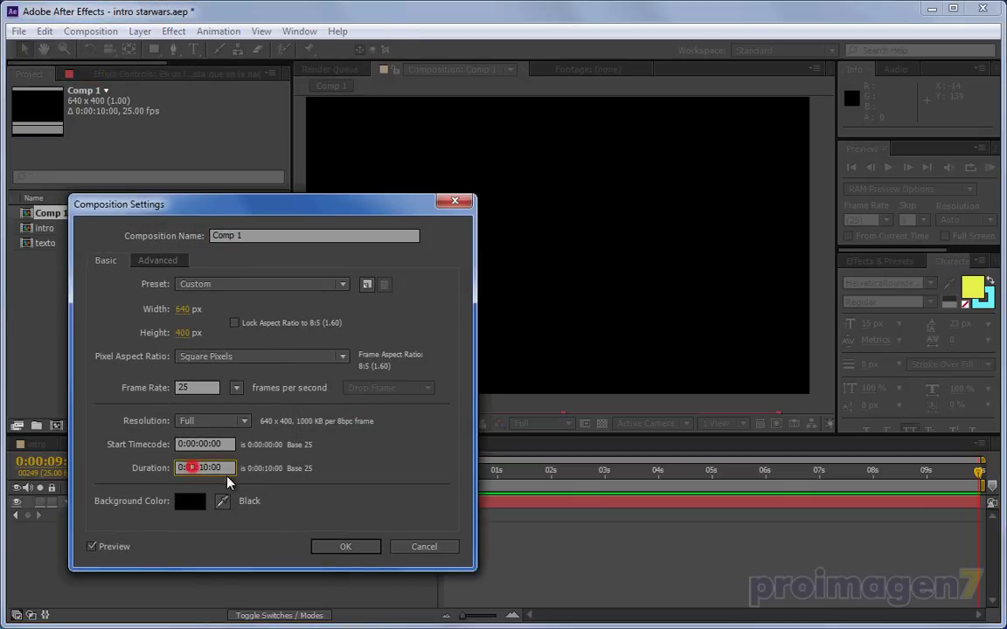
type("11000")
left_click(329, 548)
- Extend the text layer to 1:00 and keyframe Position 326.5, -439.5 at 0:00:59:24
left_click_drag(491, 616, 437, 622)
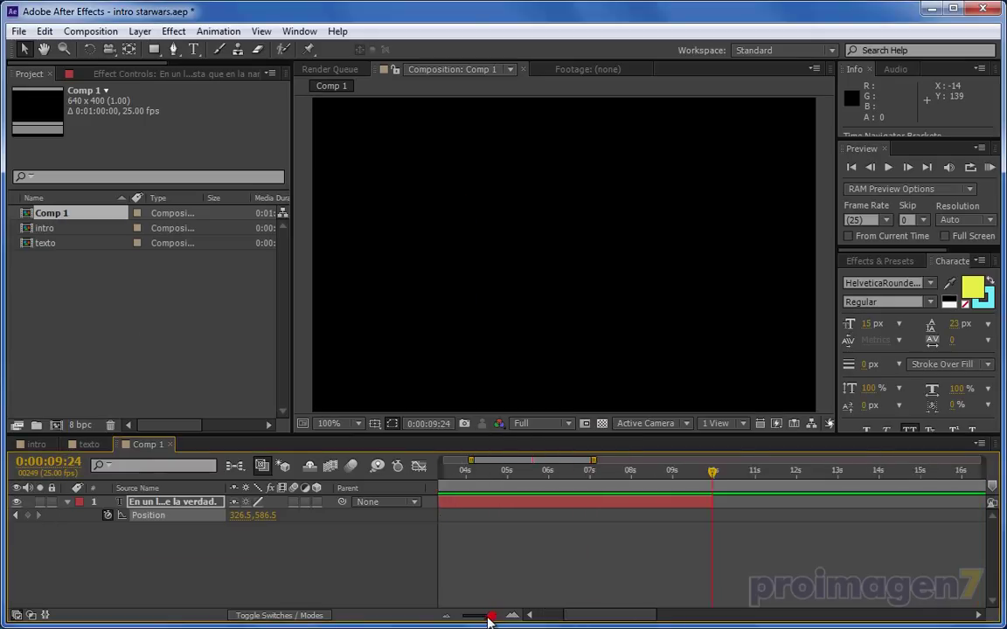
left_click_drag(532, 502, 971, 506)
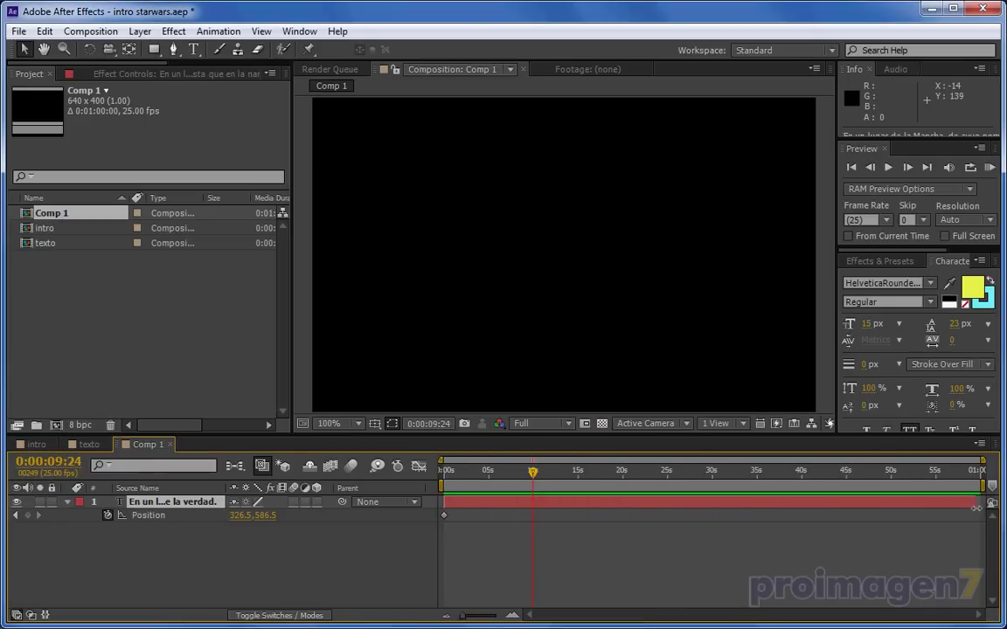
key("End")
left_click_drag(264, 515, 4, 507)
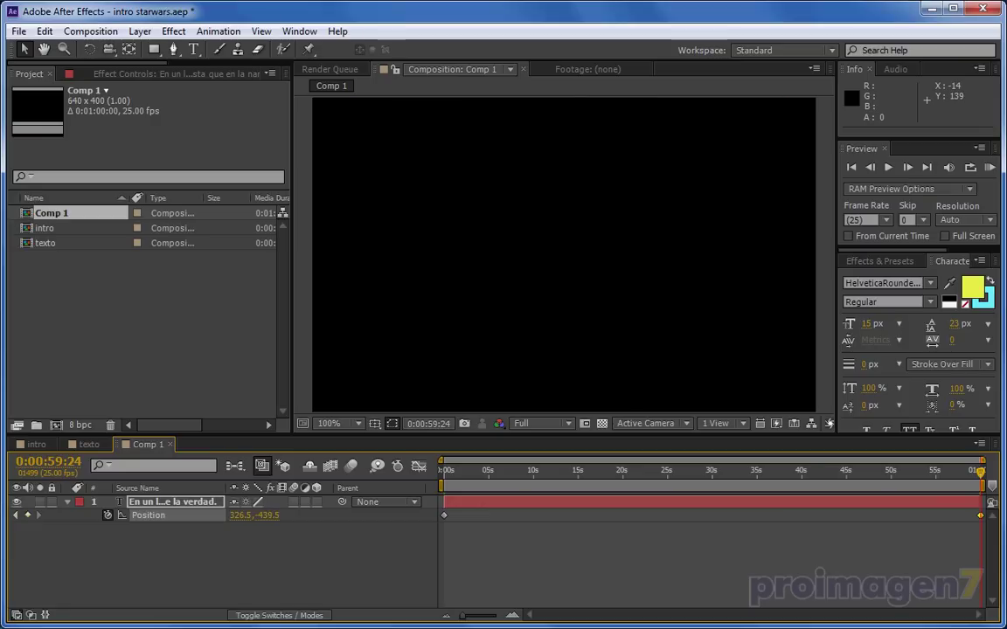
mouse_move(444, 472)
left_mouse_down()
mouse_move(806, 496)
mouse_move(425, 494)
mouse_move(571, 494)
left_mouse_up()
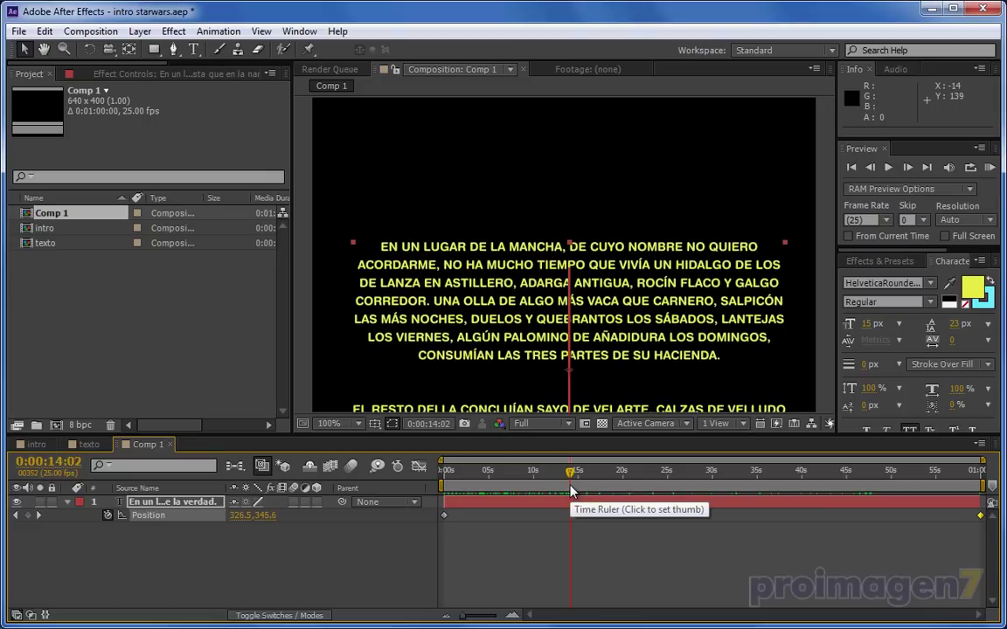
- Check Composition Settings, scrub to 0:00:25:15 to view the crawl, and collapse layer 1's properties
left_click(88, 31)
left_click(103, 72)
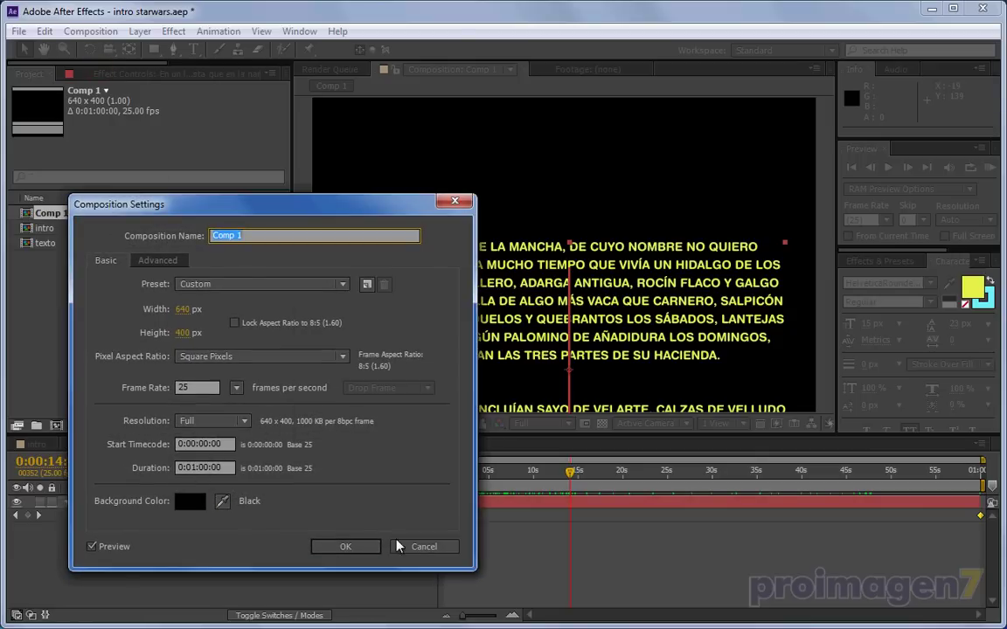
left_click(418, 549)
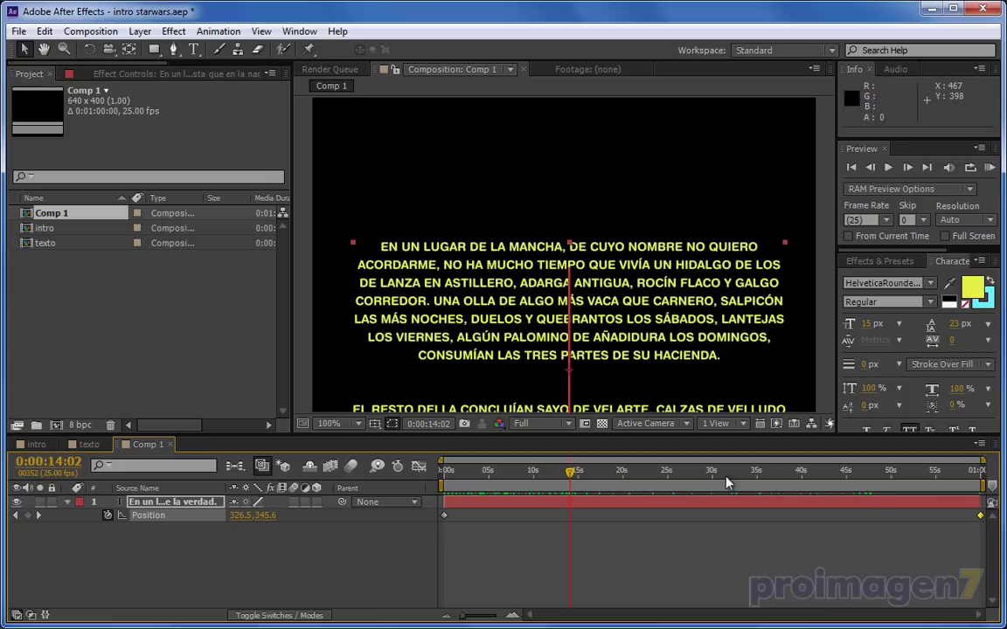
mouse_move(570, 472)
left_mouse_down()
mouse_move(623, 484)
mouse_move(918, 488)
mouse_move(581, 475)
mouse_move(676, 479)
left_mouse_up()
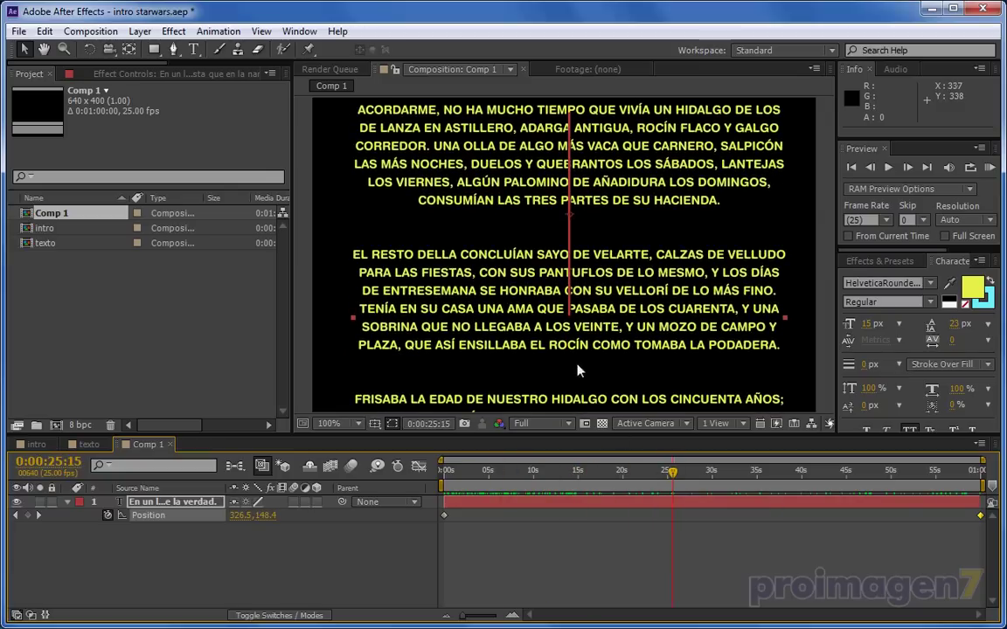
left_click(68, 503)
- Pre-compose the text layer into a new composition named 'Texto', moving all attributes
right_click(147, 508)
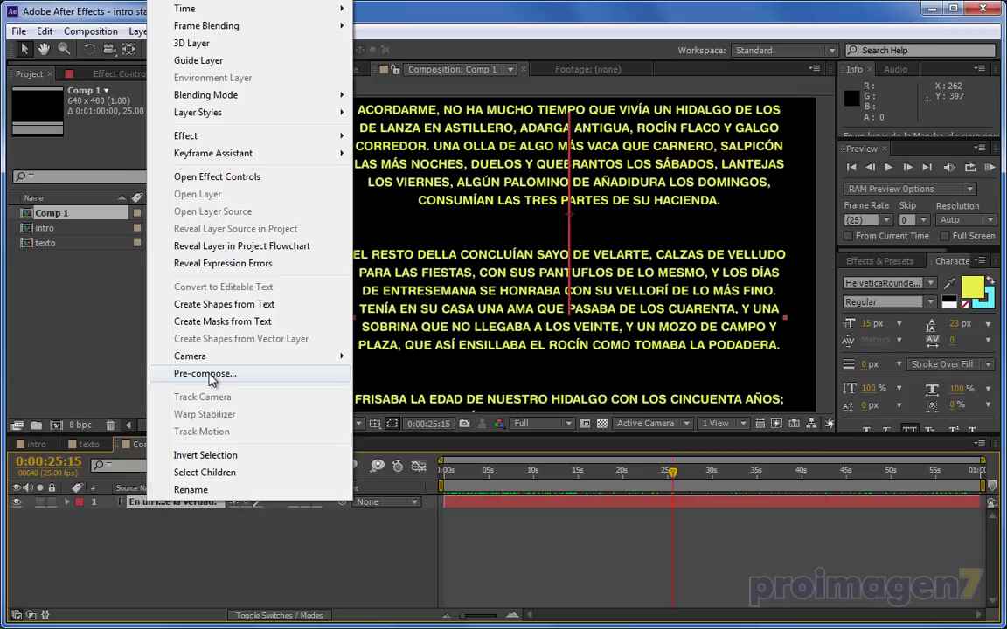
left_click(117, 451)
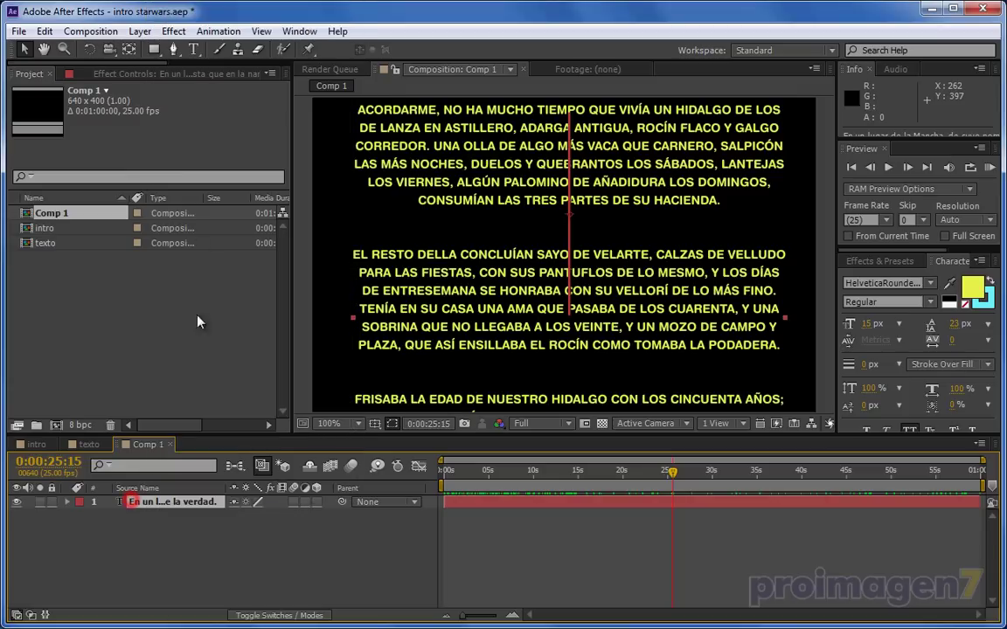
left_click(140, 32)
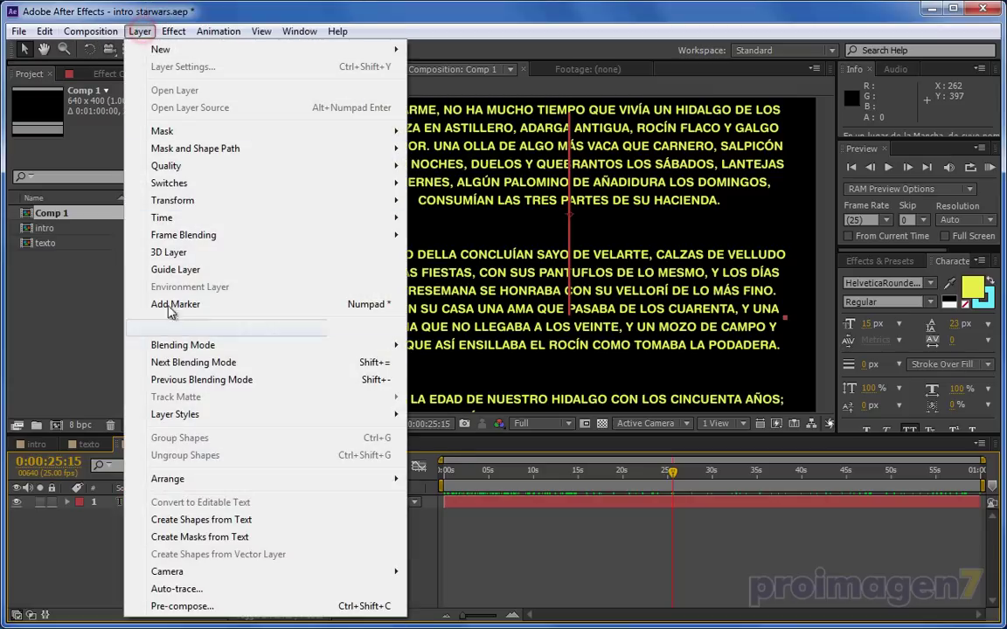
left_click(182, 606)
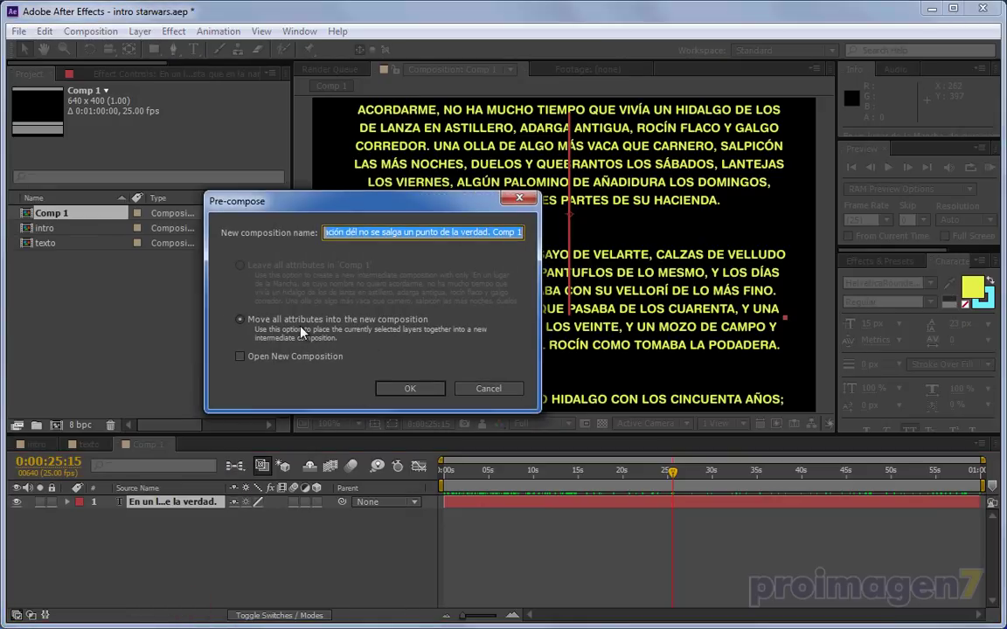
type("Texto")
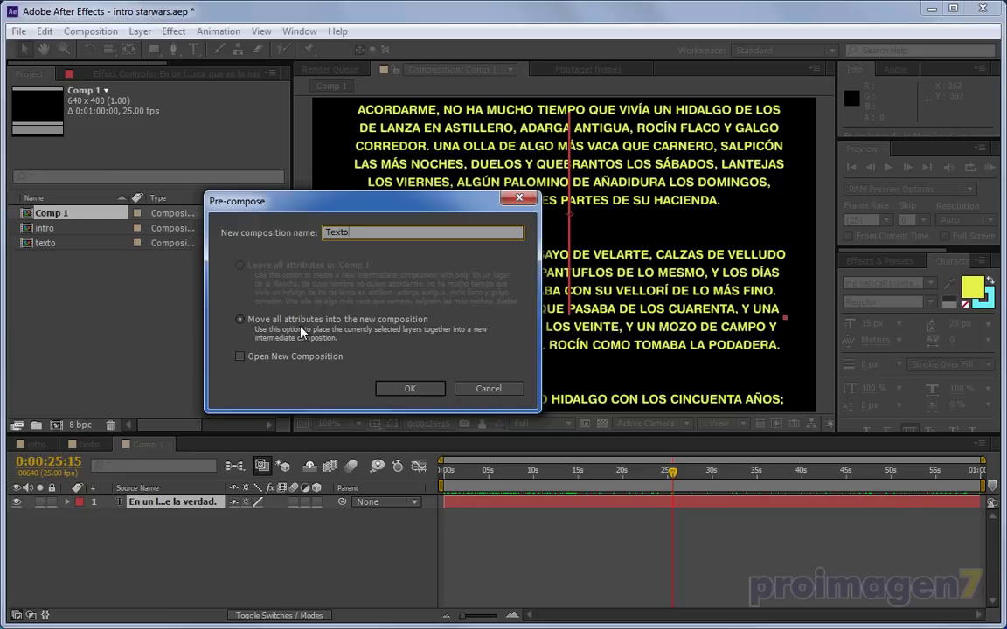
left_click(424, 388)
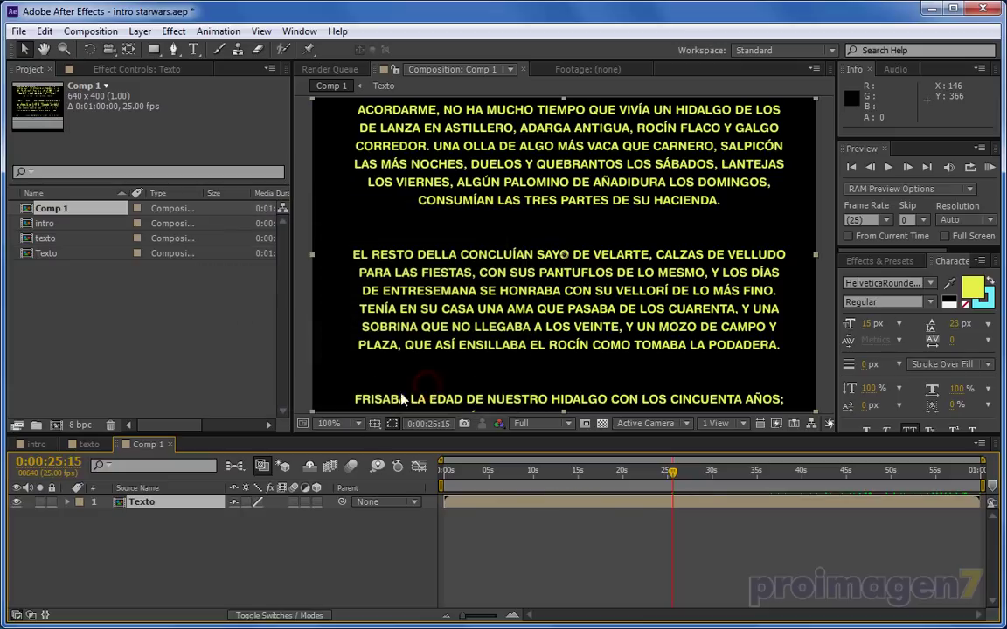
left_click(282, 547)
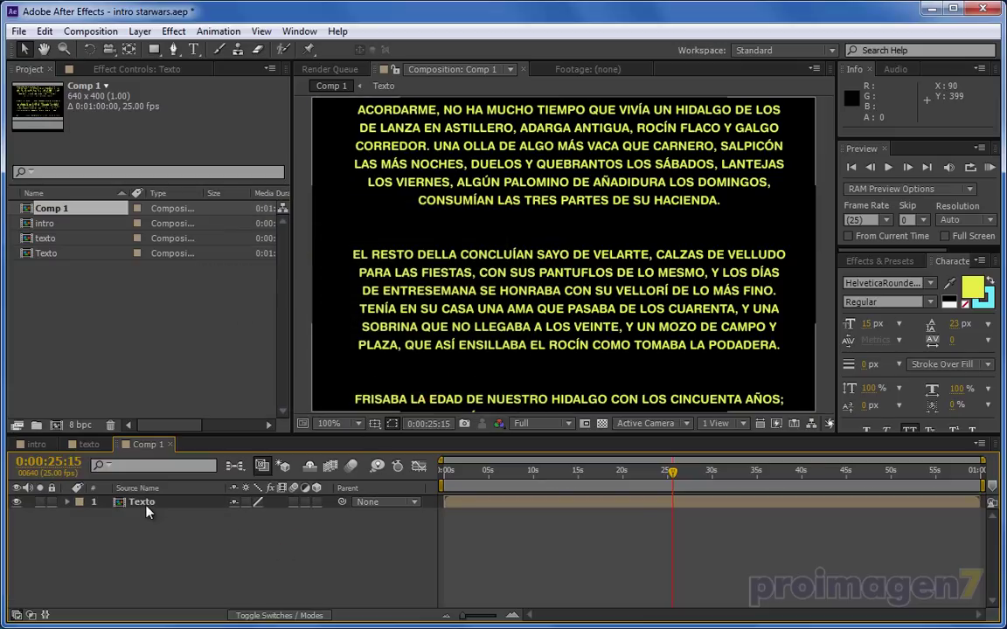
mouse_move(445, 472)
left_mouse_down()
mouse_move(837, 486)
mouse_move(543, 476)
left_mouse_up()
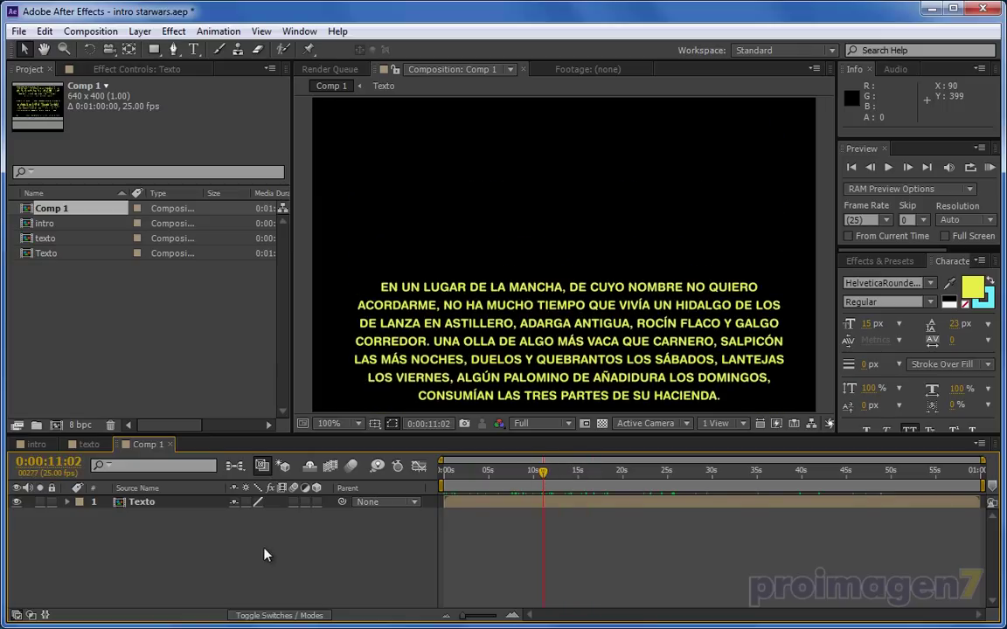
- Make the Texto layer 3D and bring up Camera Settings for a new camera
left_click(316, 503)
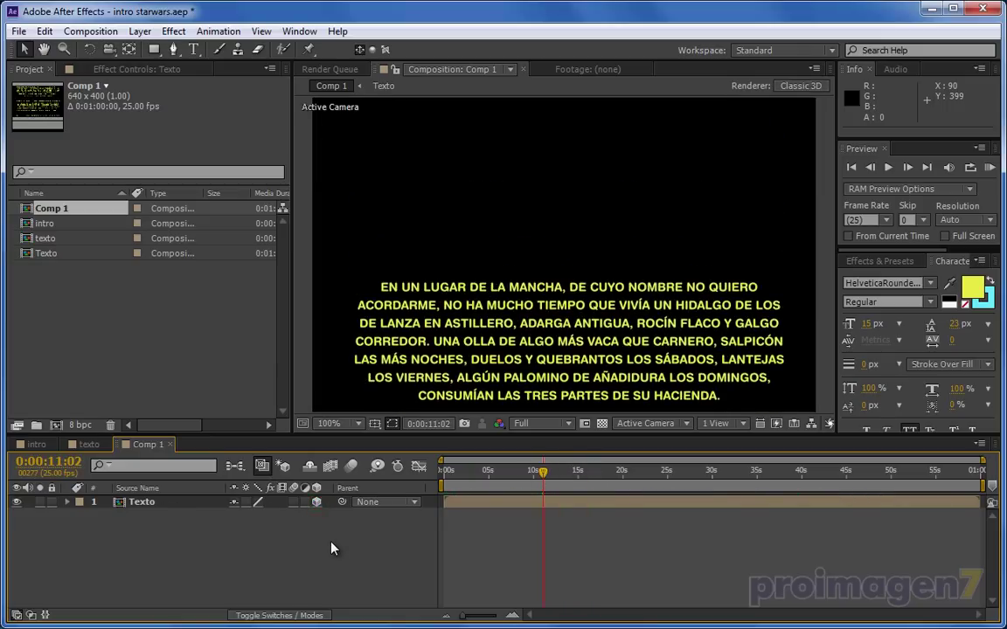
right_click(333, 550)
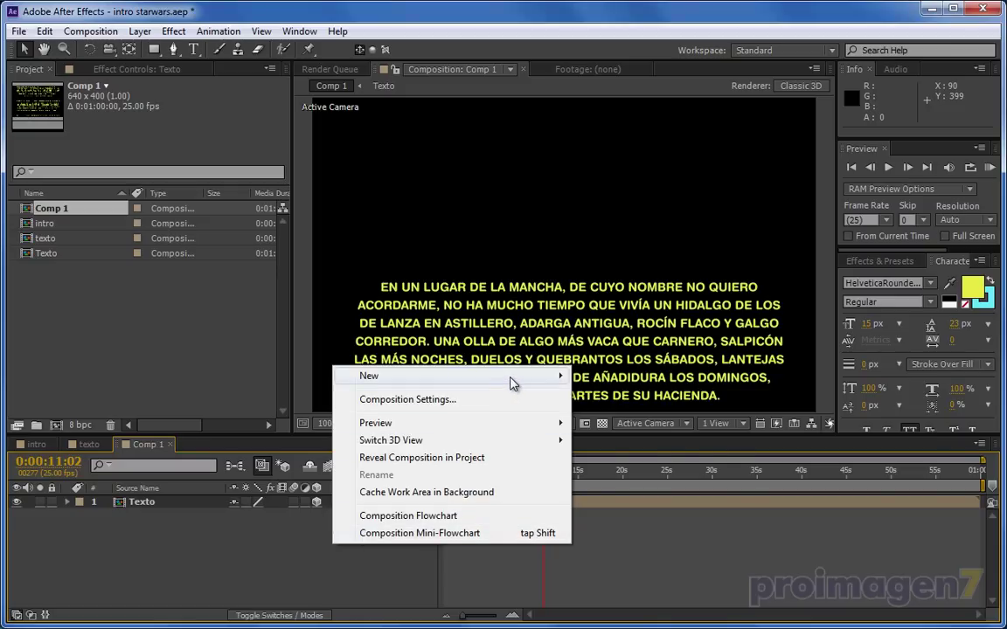
mouse_move(515, 384)
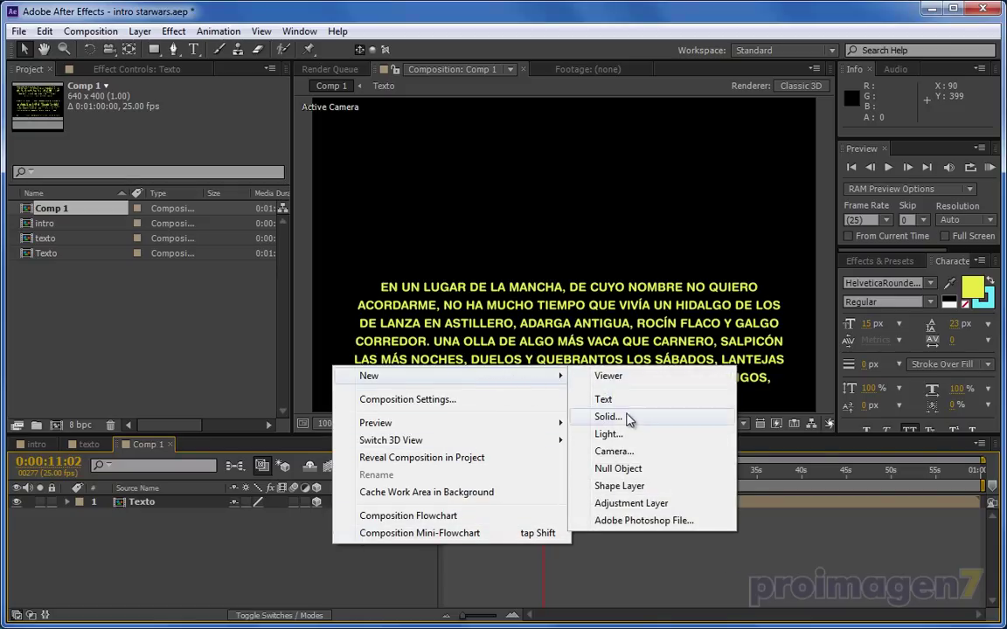
left_click(602, 458)
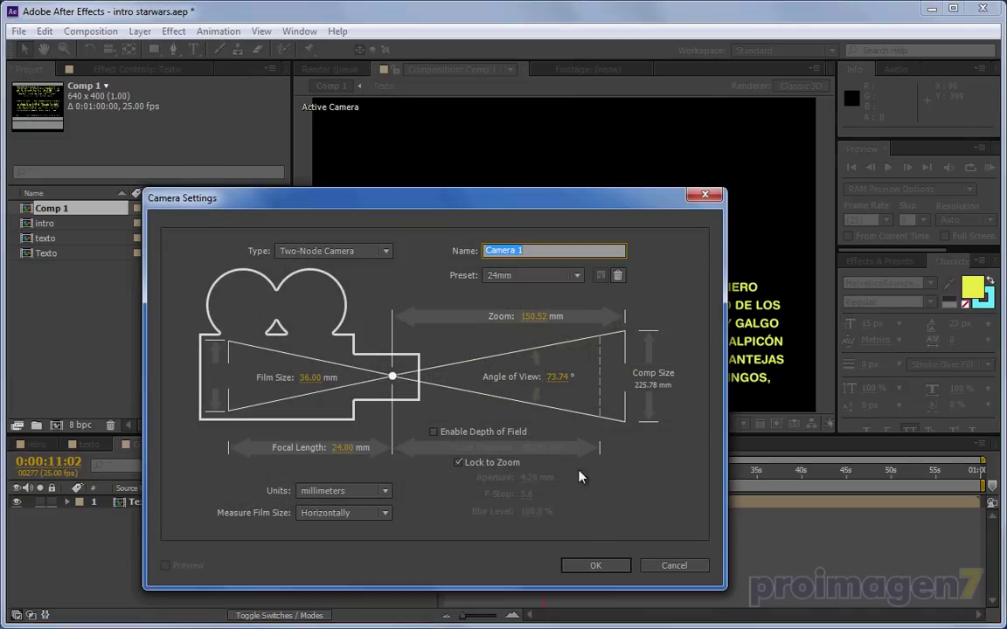
- Create Camera 1 as a two-node camera with the 24mm lens preset
left_click(575, 275)
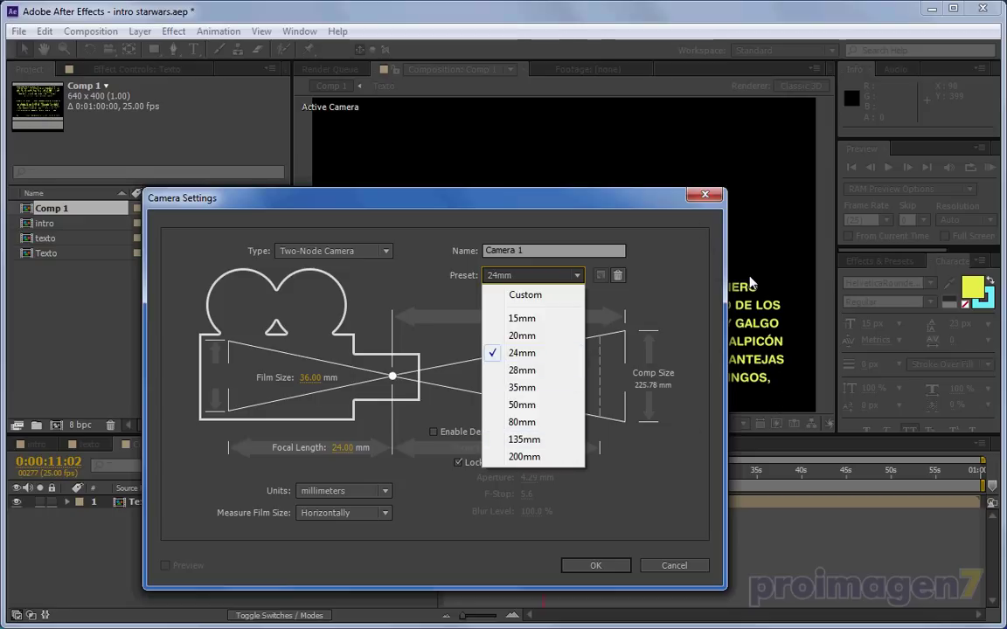
left_click(534, 352)
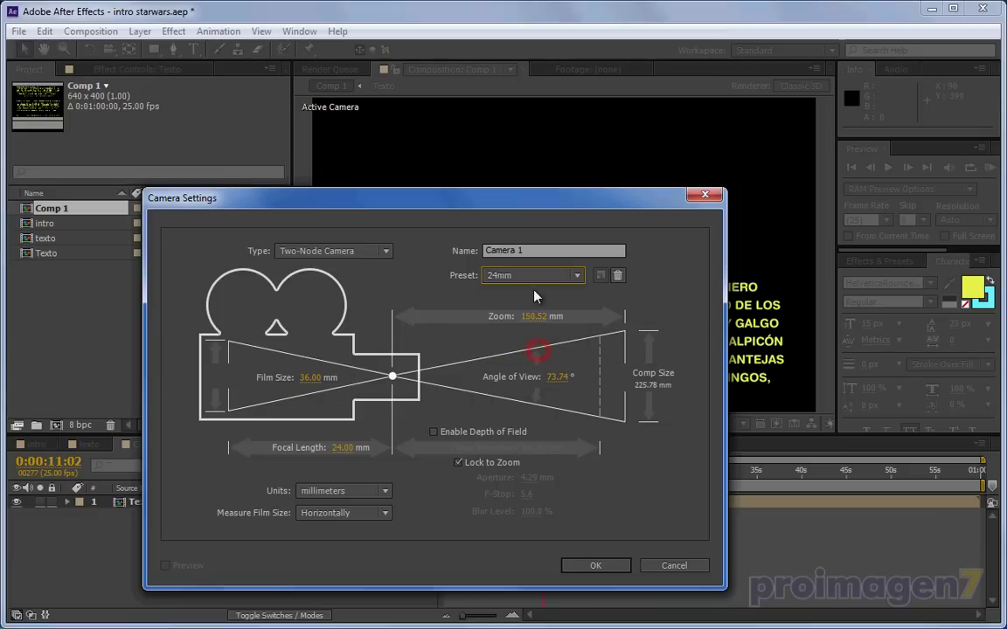
left_click(595, 567)
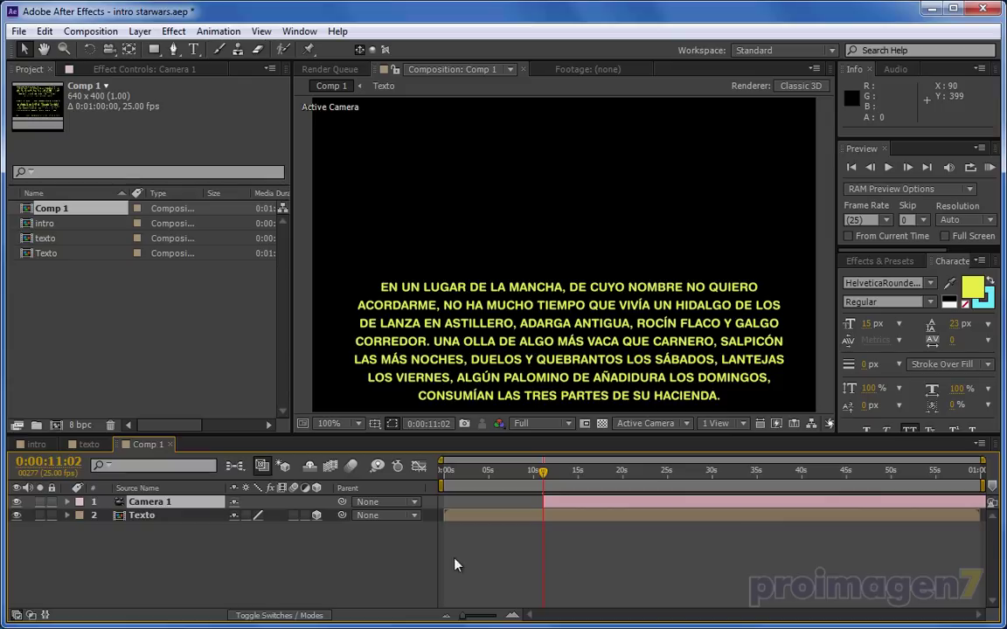
- Tilt the Texto layer back to an X Rotation of -33°
left_click(200, 516)
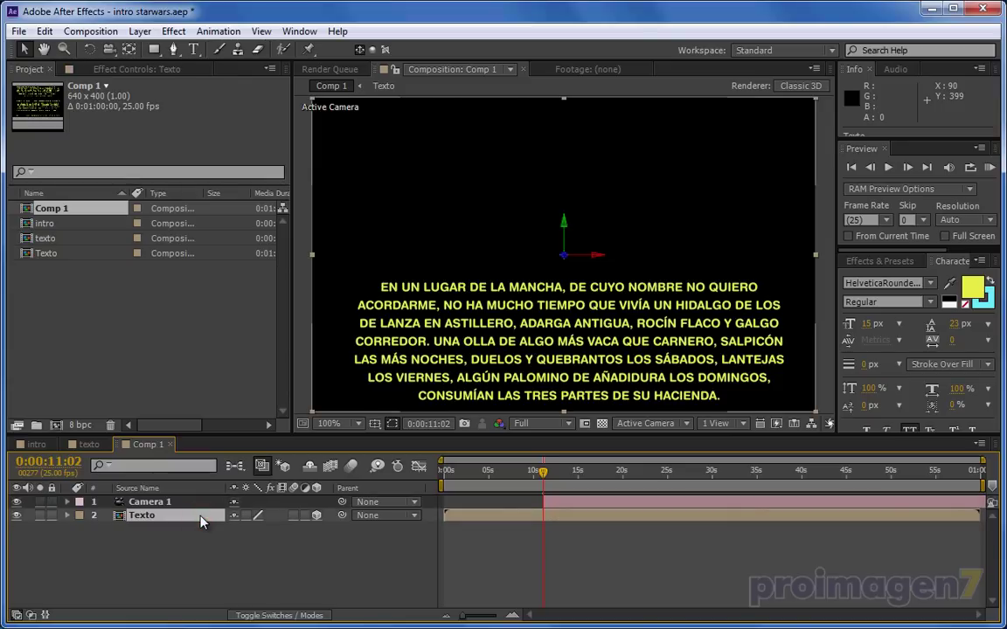
key("r")
left_click_drag(262, 542, 234, 542)
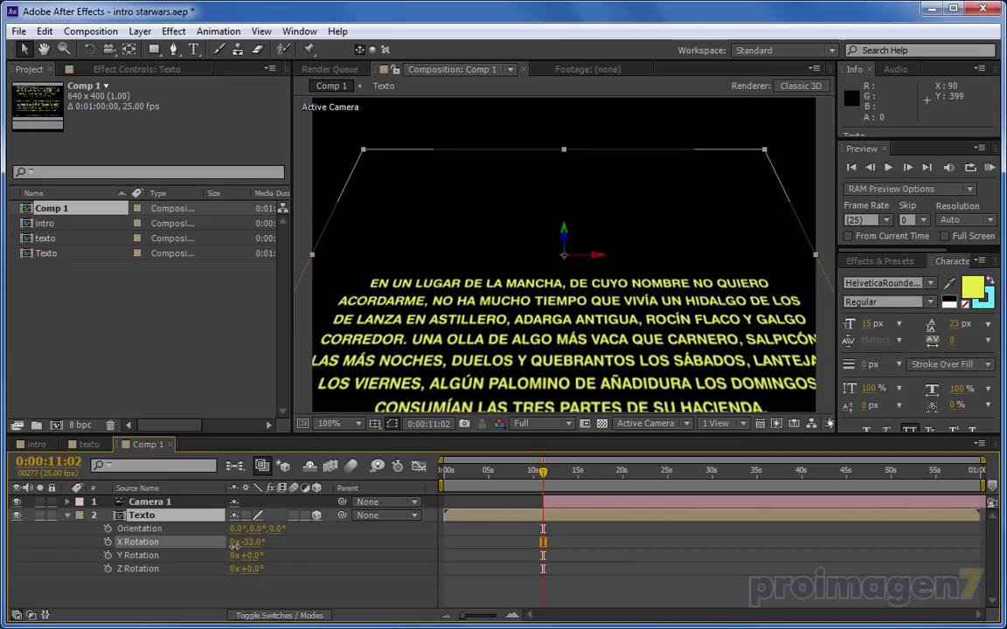
key("Return")
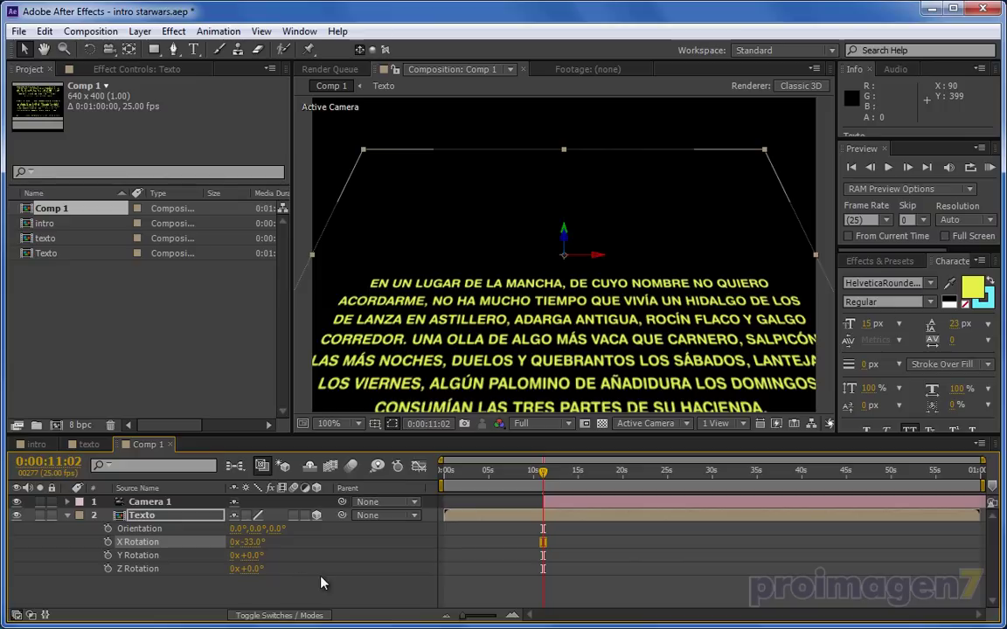
left_click(654, 507)
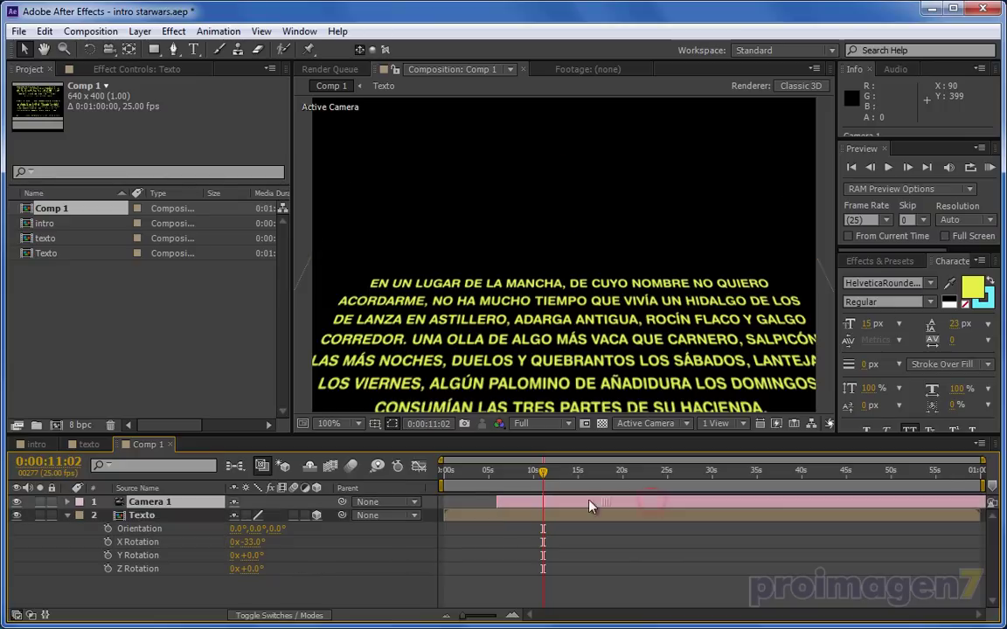
left_click(506, 517)
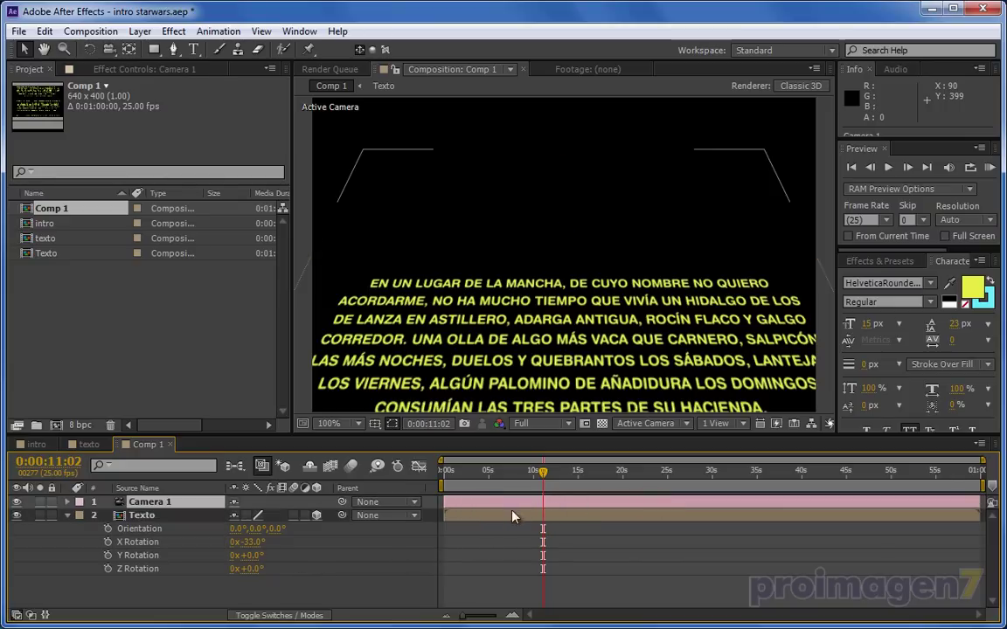
- Raise Texto to position 320, 181 and scrub ahead to watch the crawl rise
key("p")
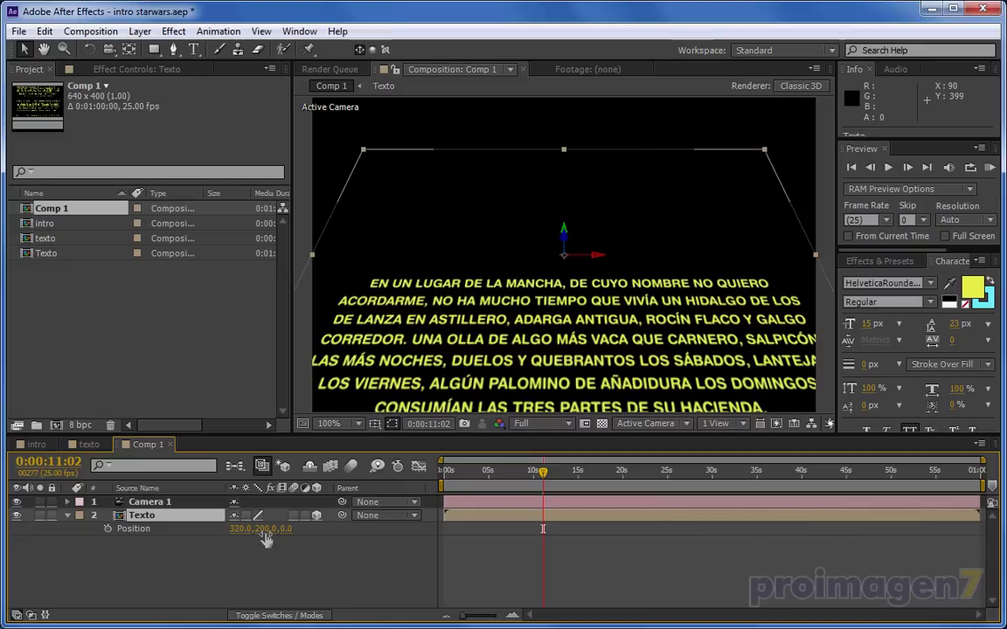
left_click_drag(263, 530, 249, 534)
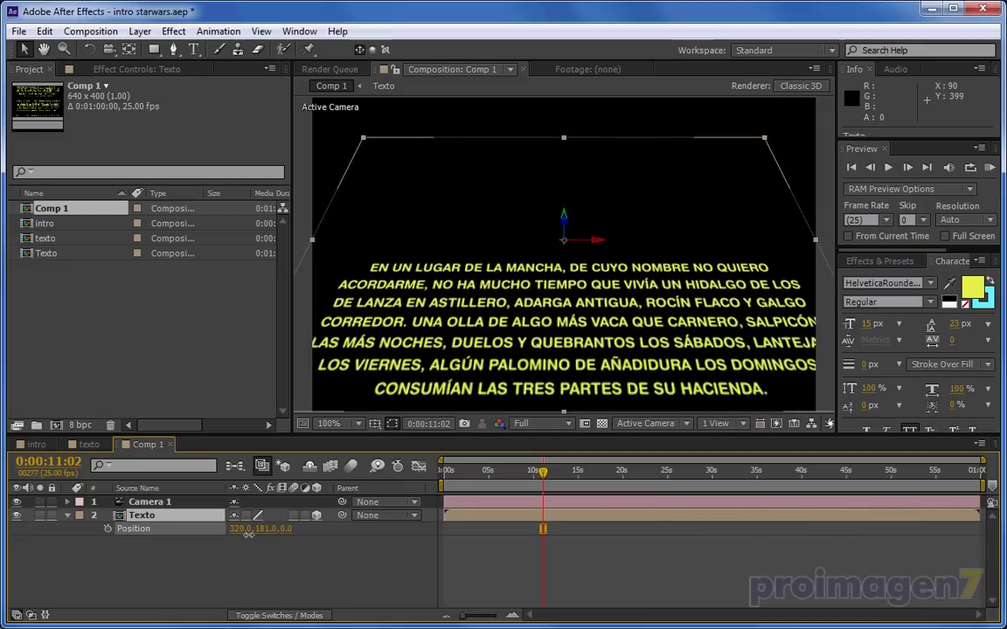
key("Return")
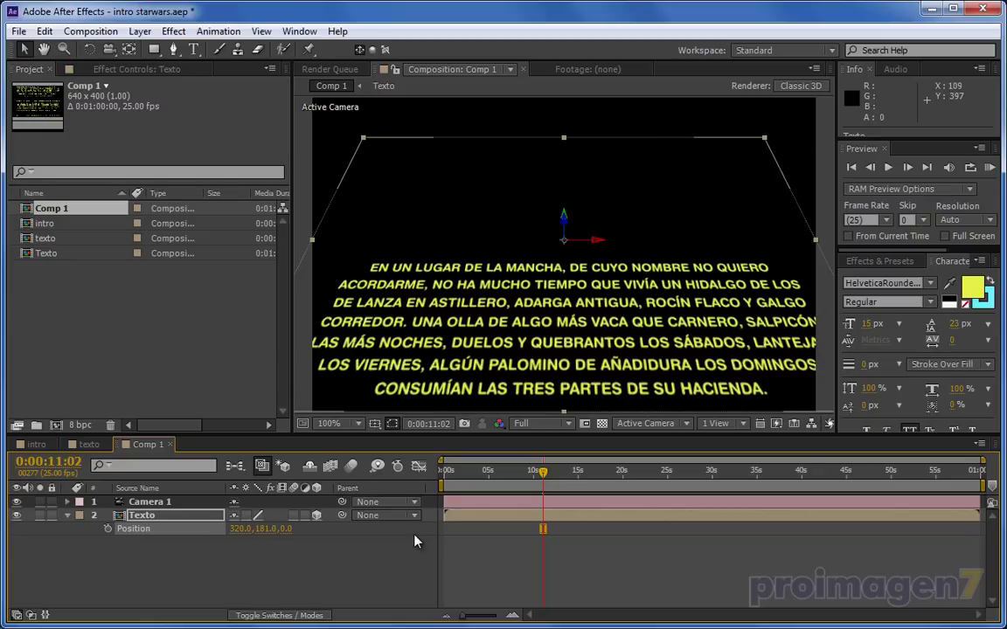
mouse_move(458, 477)
left_mouse_down()
mouse_move(950, 507)
mouse_move(467, 509)
mouse_move(683, 502)
left_mouse_up()
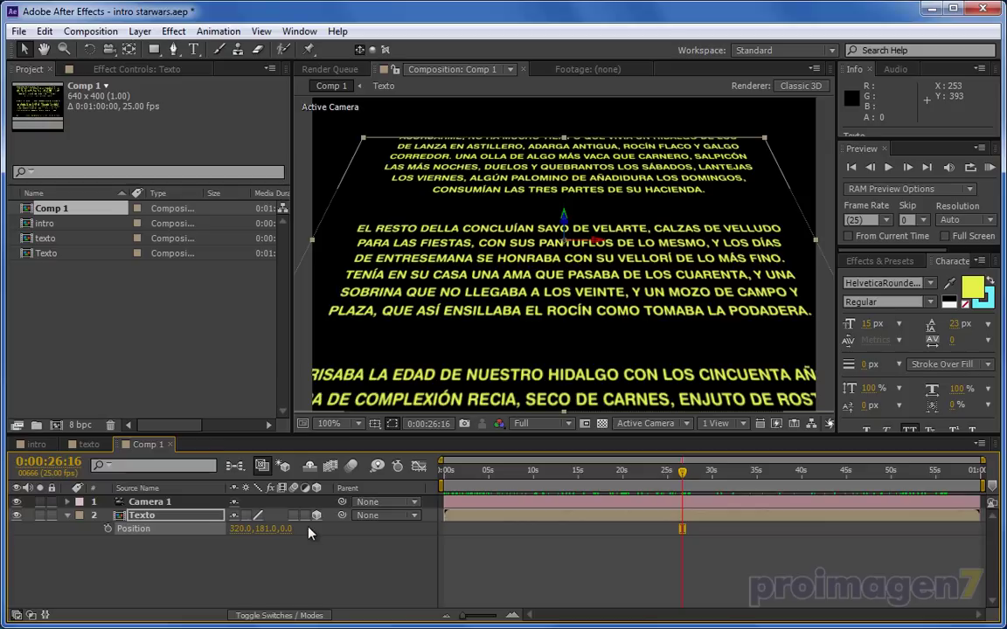
- Zoom the viewer to 50% and draw a rectangular Mask 1 over the Texto layer
scroll(582, 260, "down", 2)
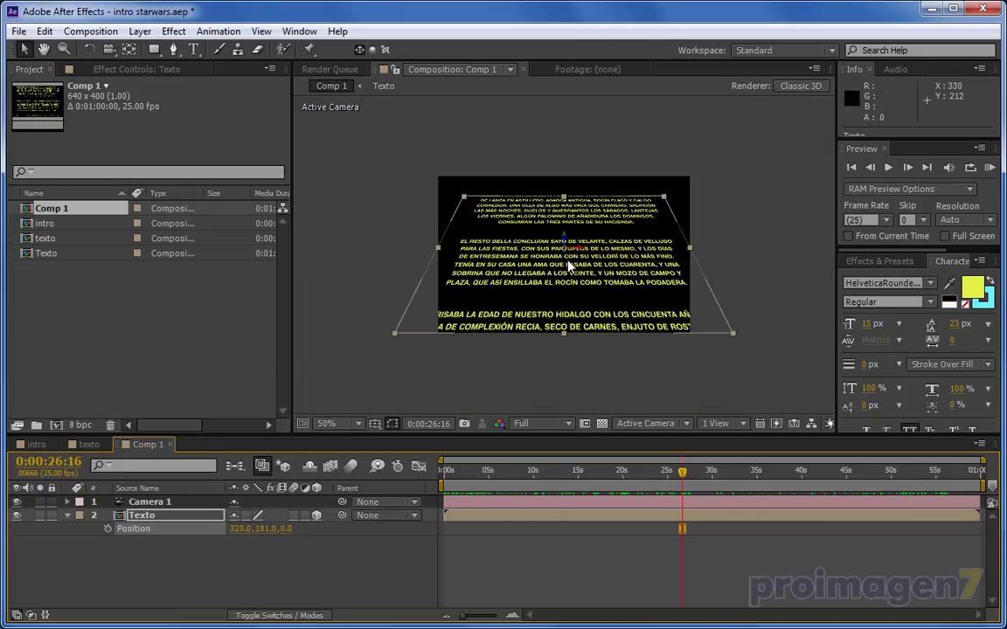
left_click(133, 518)
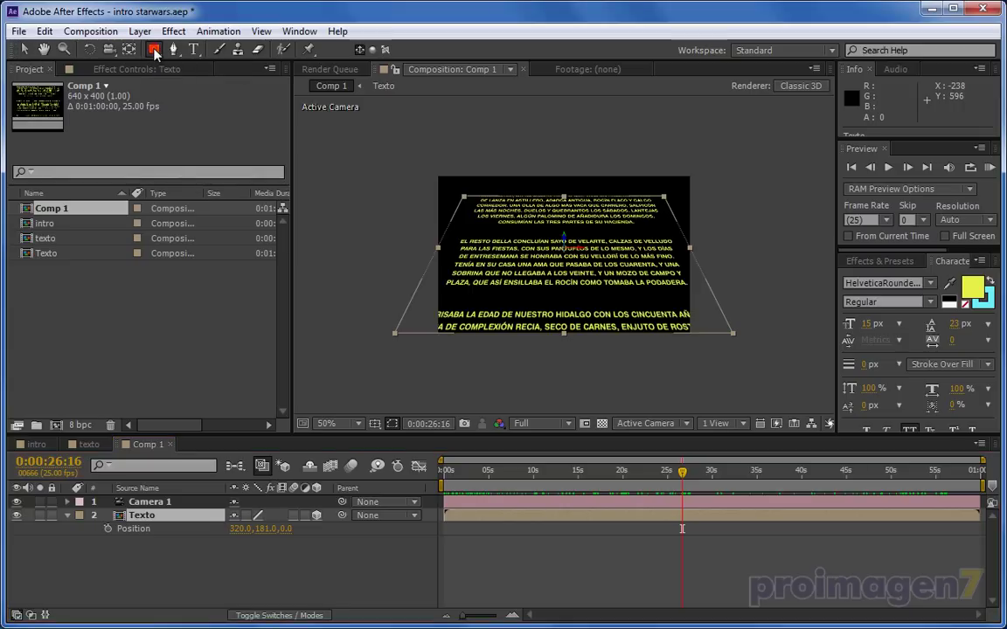
left_click_drag(154, 50, 245, 52)
left_click(265, 52)
mouse_move(323, 401)
left_mouse_down()
mouse_move(687, 249)
mouse_move(749, 257)
mouse_move(688, 172)
mouse_move(685, 196)
left_mouse_up()
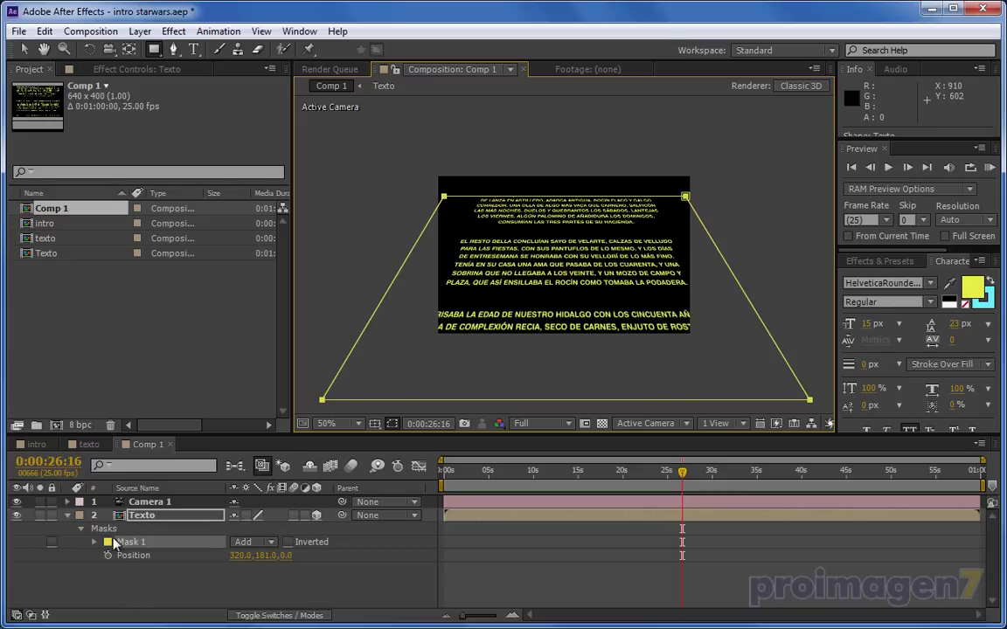
- Give Mask 1 a feather of 114 px
key("f")
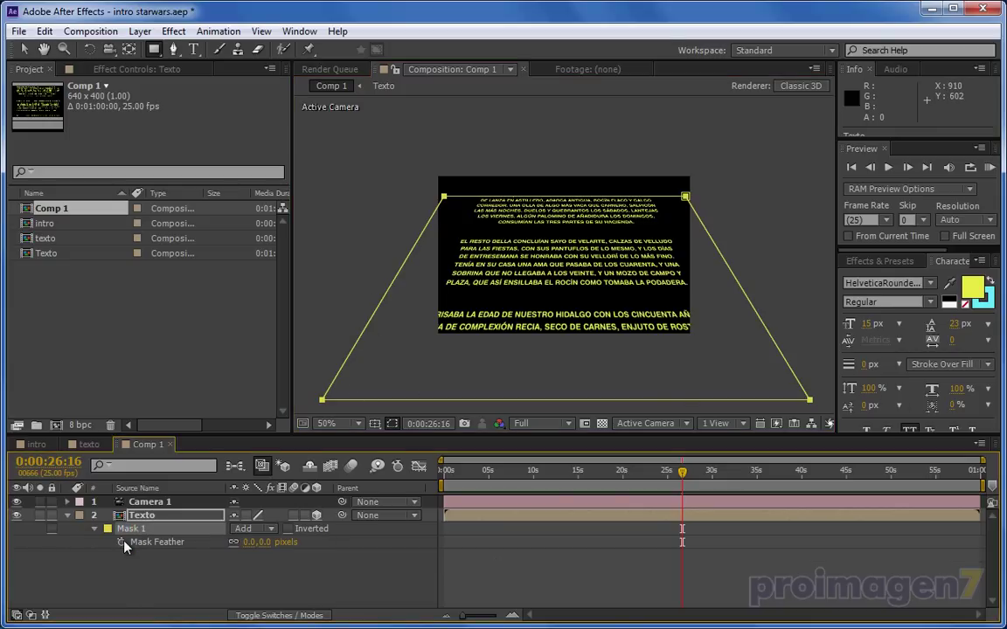
left_click_drag(260, 543, 352, 543)
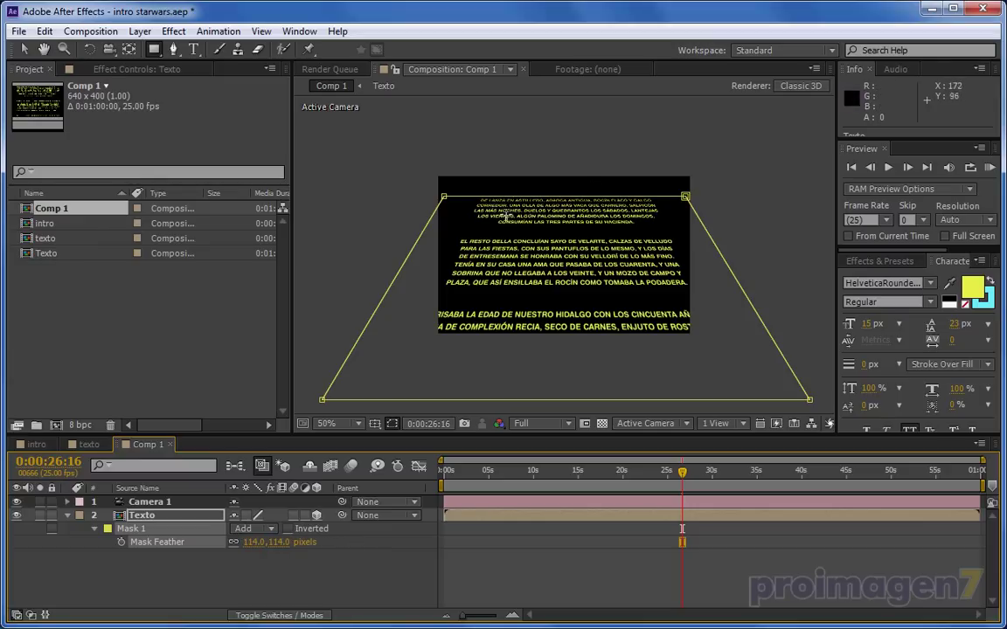
key("slash")
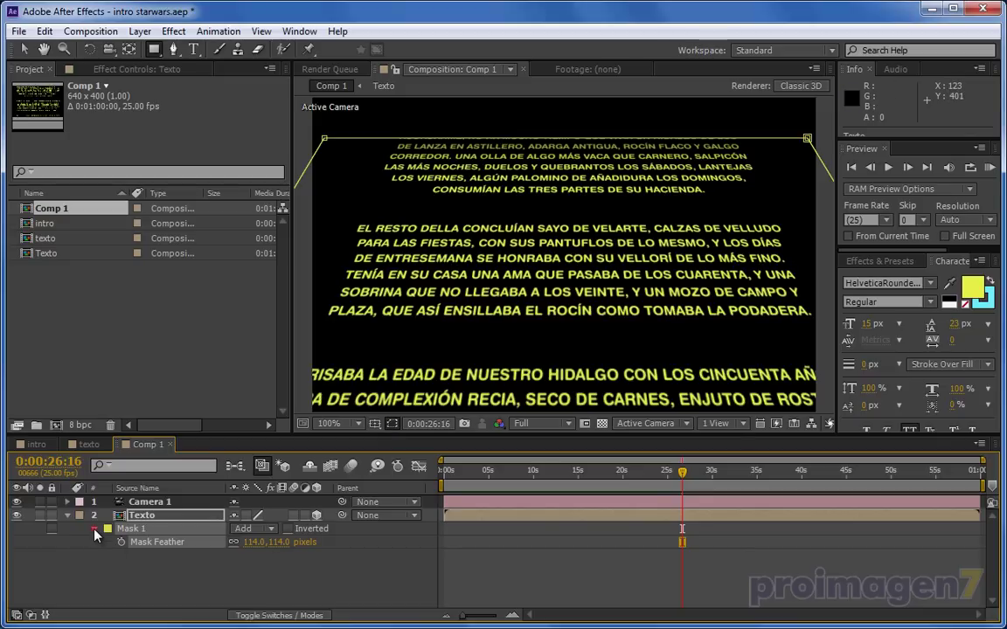
- Set Mask 1's expansion to -74 px, then preview the crawl fading at the top
left_click(94, 529)
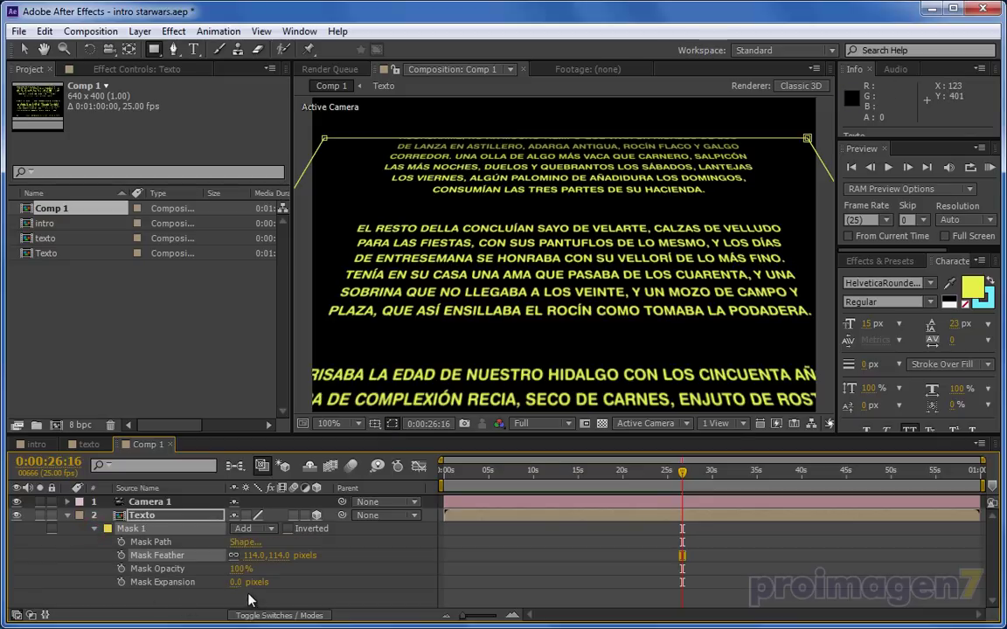
left_click_drag(234, 582, 190, 582)
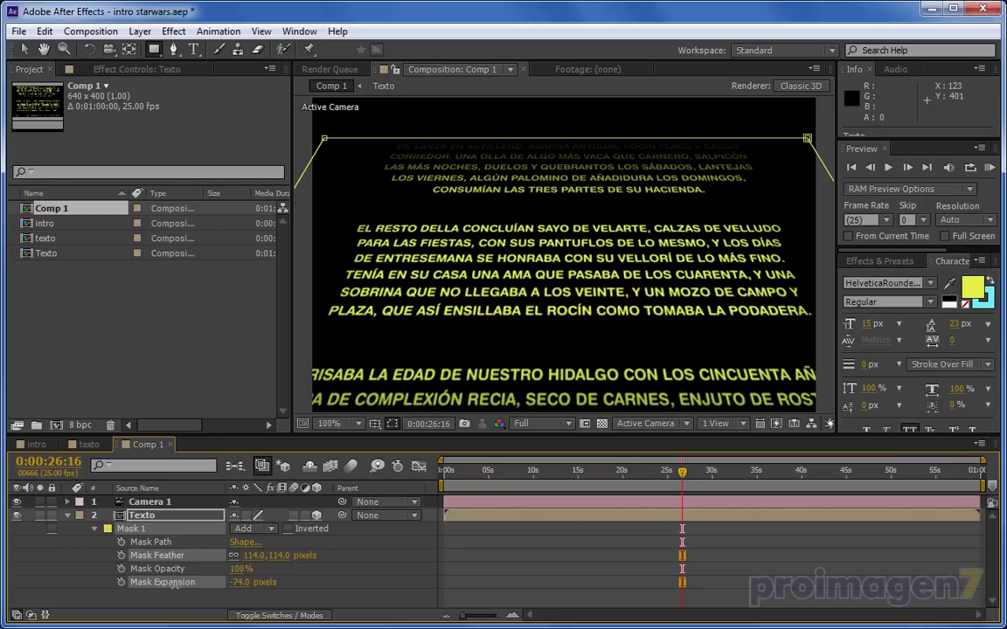
left_click(170, 583)
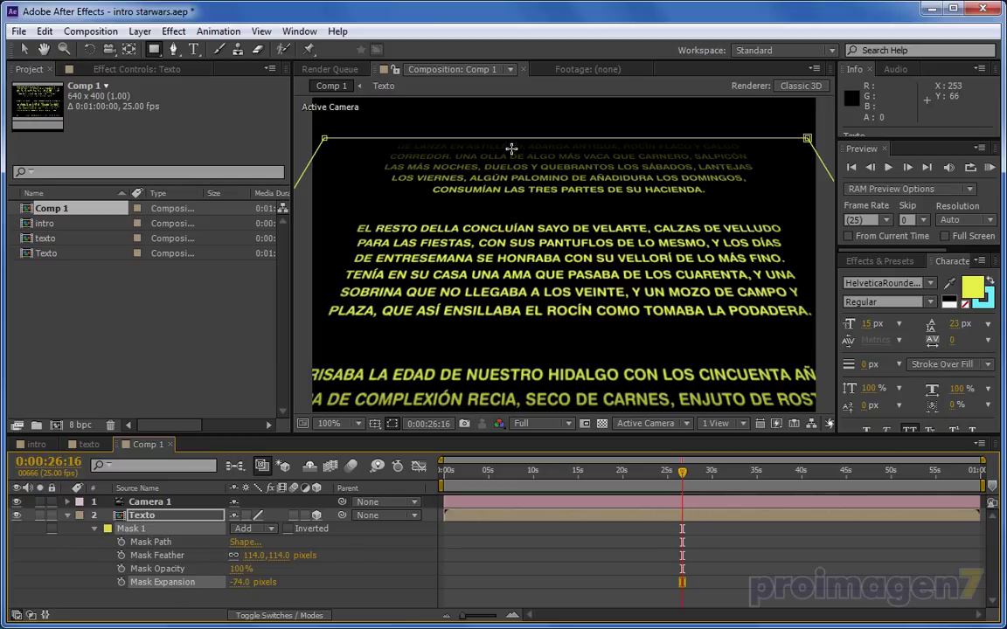
left_click(23, 49)
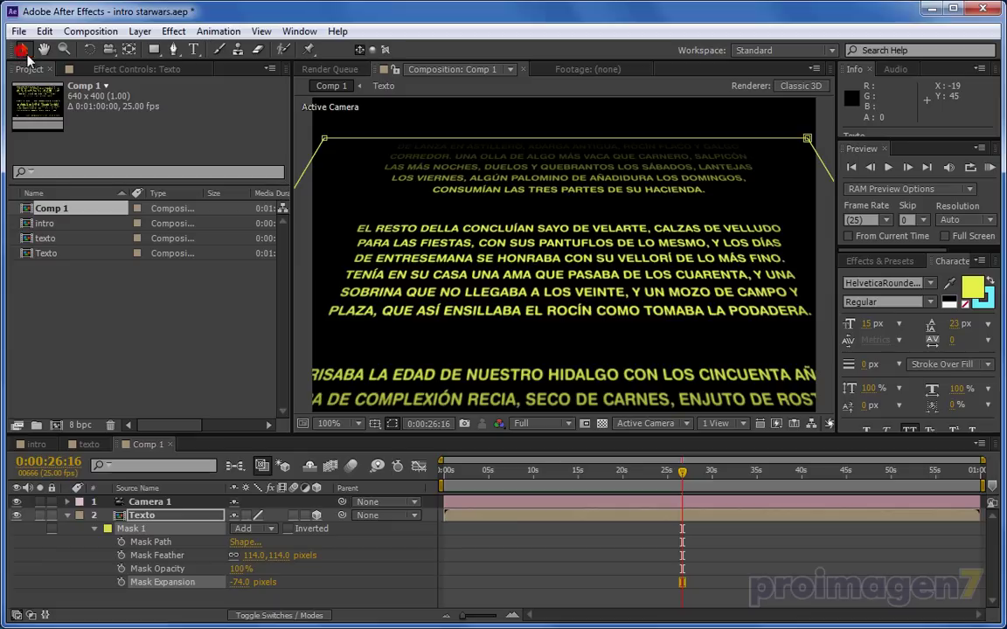
left_click(301, 130)
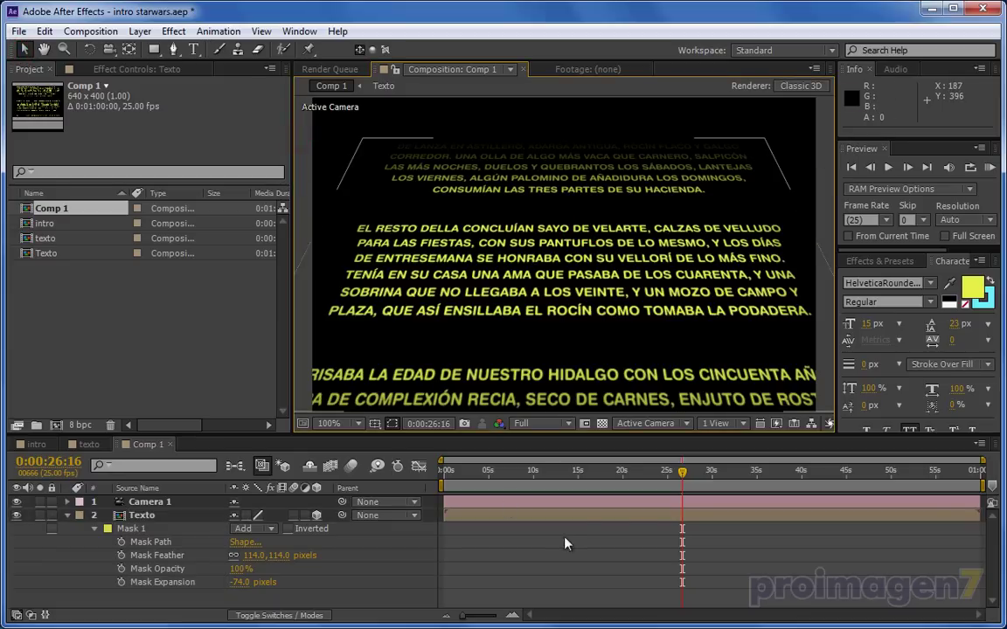
mouse_move(682, 472)
left_mouse_down()
mouse_move(757, 458)
mouse_move(527, 481)
mouse_move(647, 458)
mouse_move(692, 476)
mouse_move(732, 477)
mouse_move(722, 474)
left_mouse_up()
- Tilt Texto further back to an X Rotation of -48° and scrub to preview the crawl
left_click(142, 516)
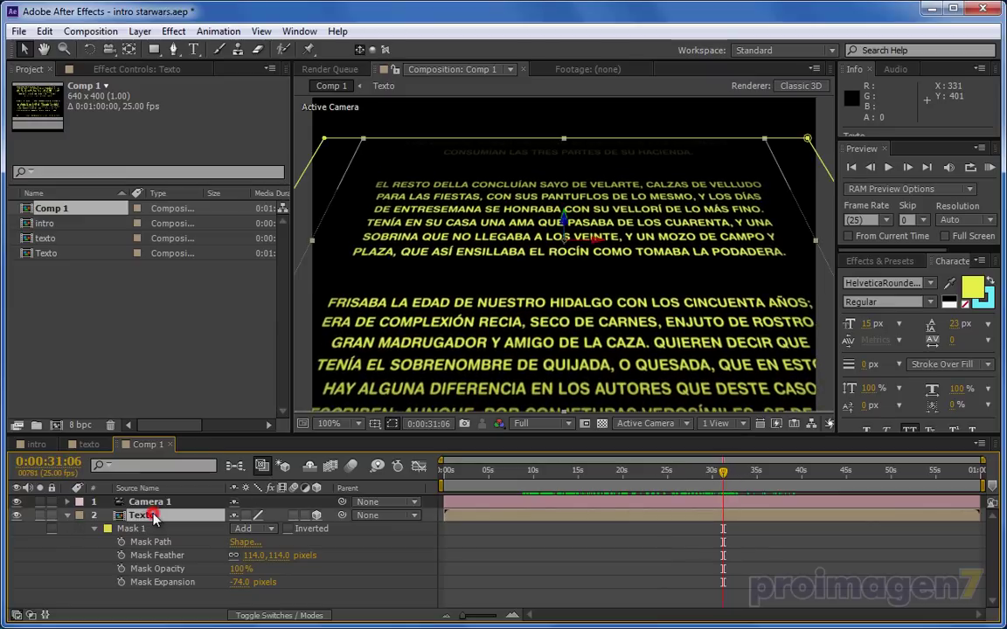
key("r")
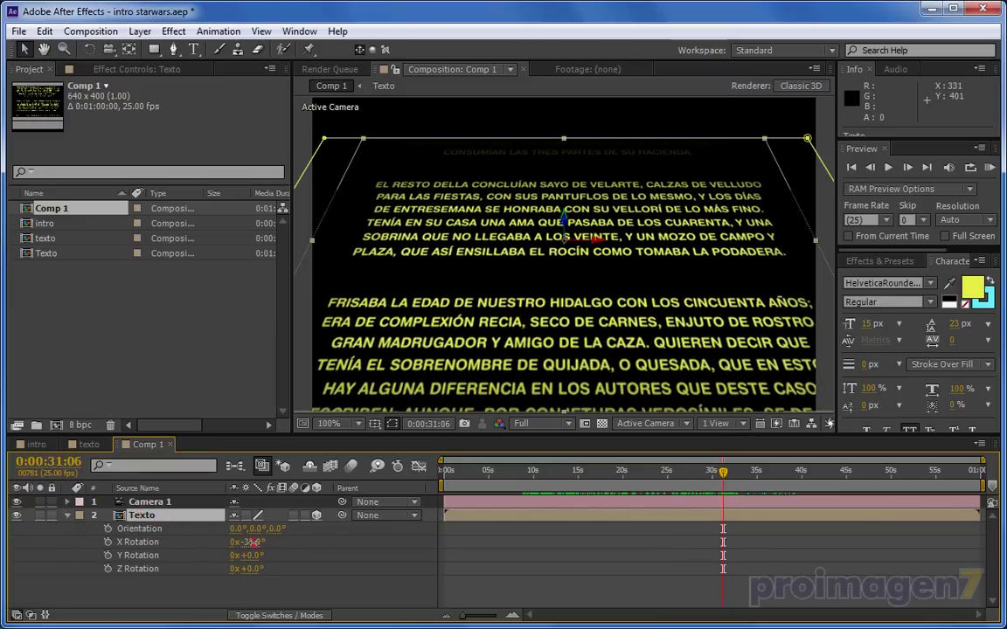
left_click_drag(254, 542, 241, 544)
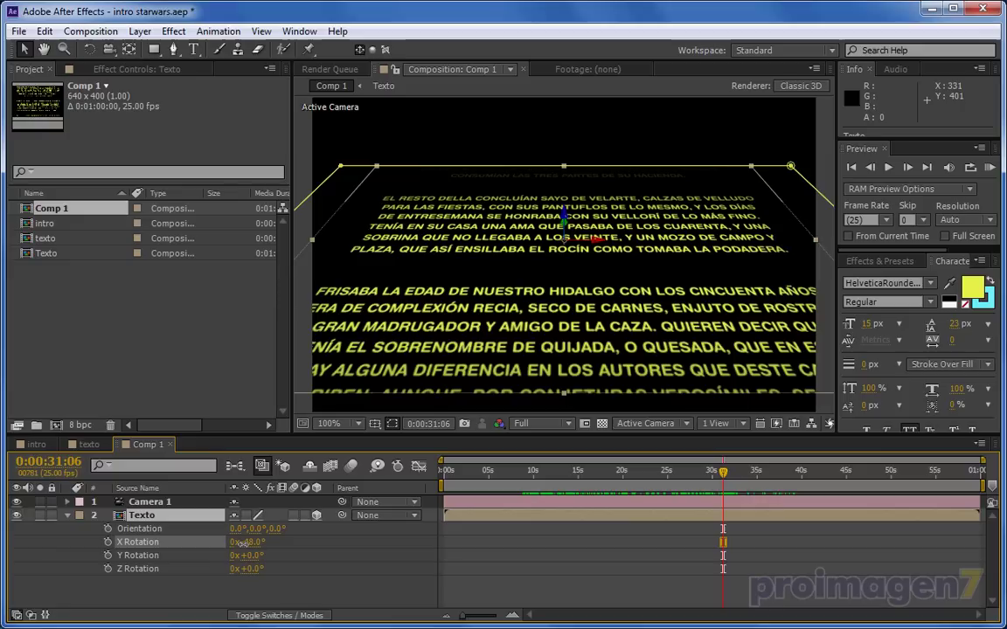
left_click_drag(549, 472, 531, 472)
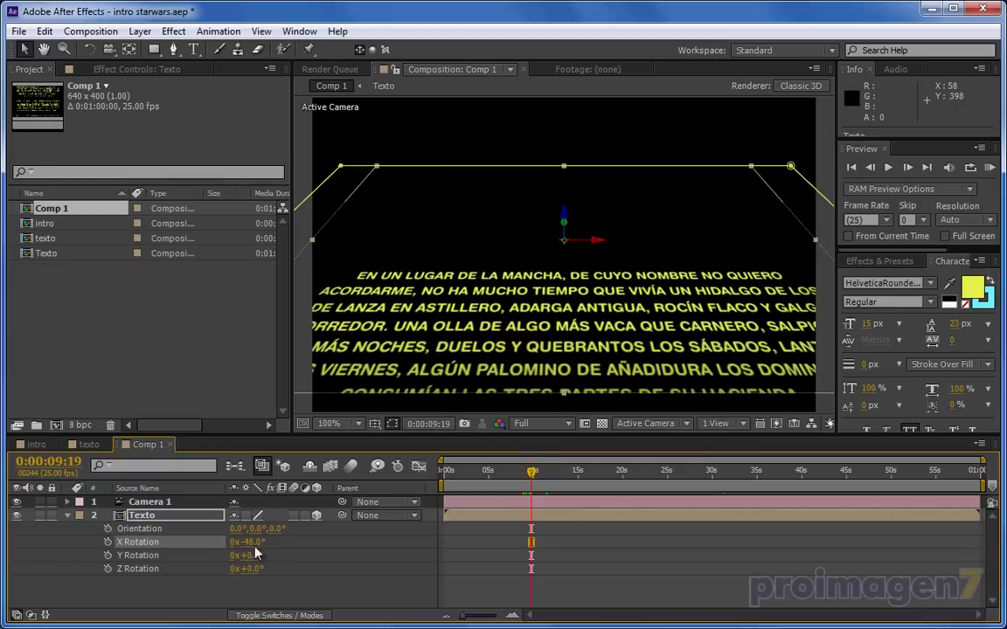
left_click_drag(522, 479, 713, 492)
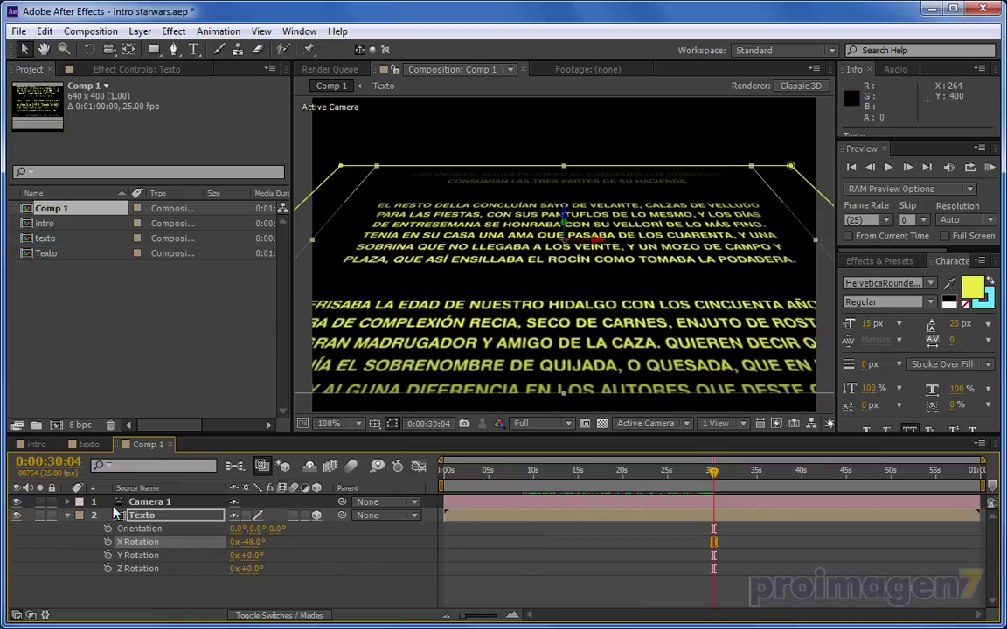
- Lower Texto to Position Y 199 and move its Position keyframe earlier
key("p")
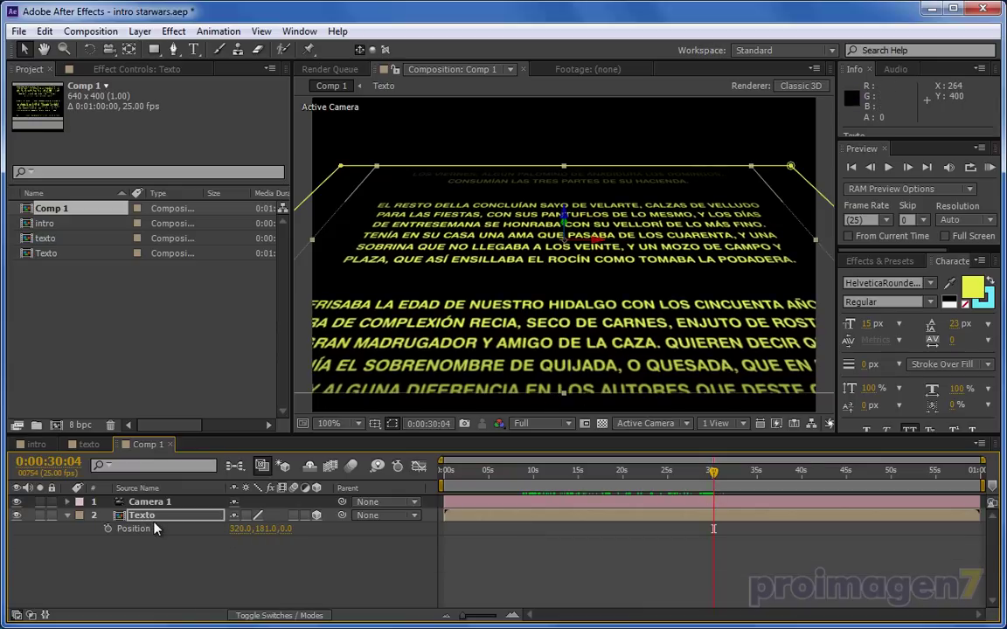
left_click_drag(260, 529, 275, 542)
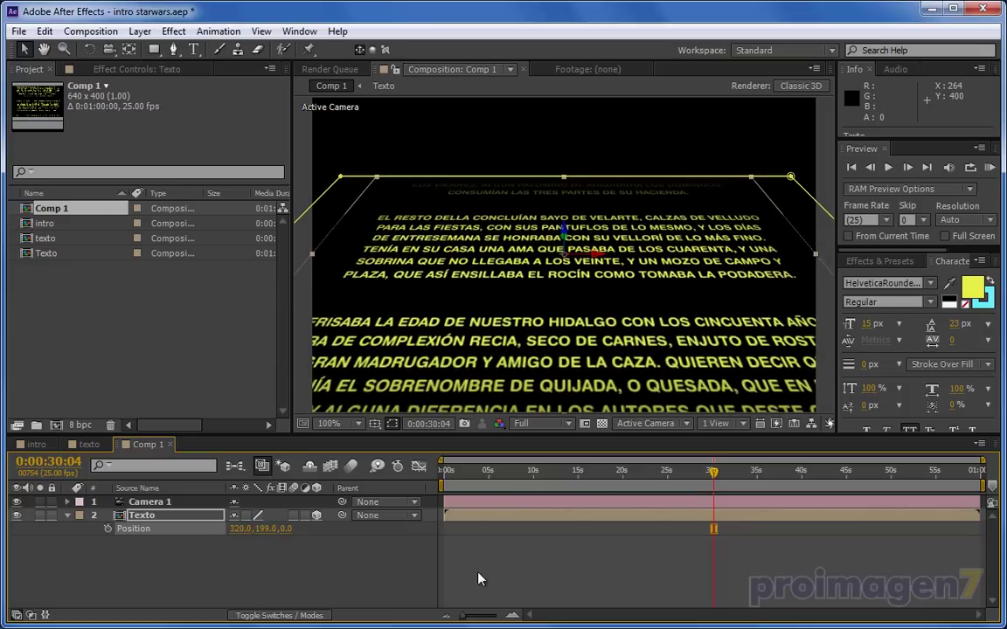
mouse_move(684, 474)
left_mouse_down()
mouse_move(768, 475)
mouse_move(544, 491)
mouse_move(657, 492)
left_mouse_up()
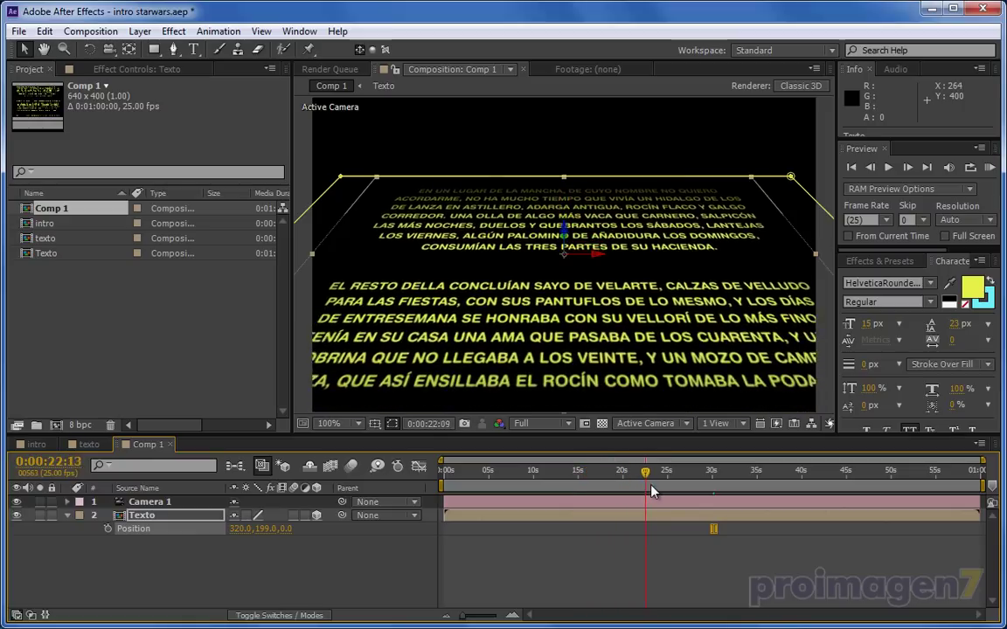
left_click_drag(713, 529, 657, 529)
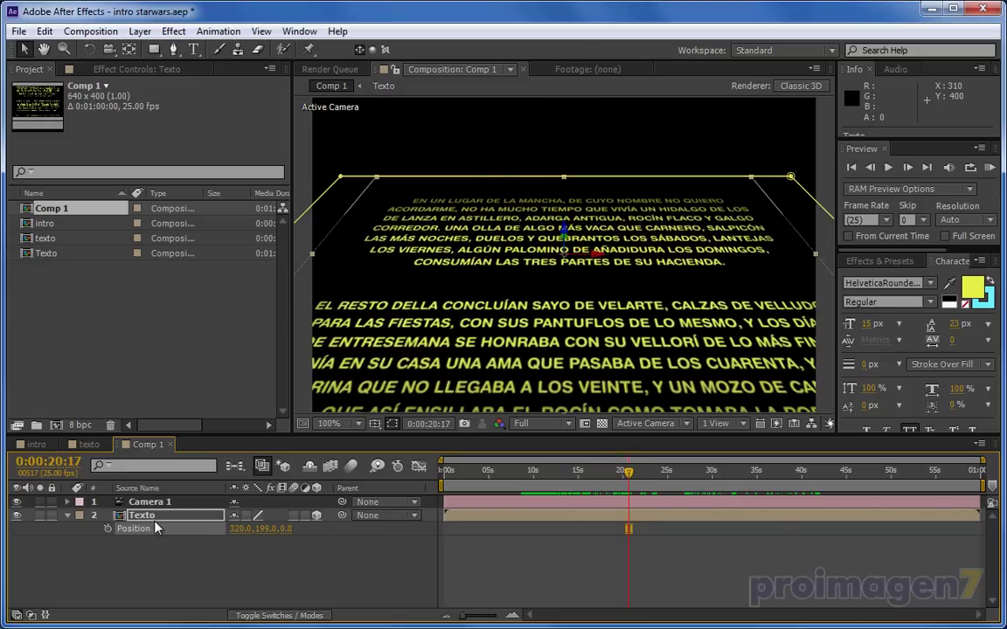
left_click(123, 517)
- Inspect the crawl text inside the Texto precomp with the Type tool
double_click(123, 517)
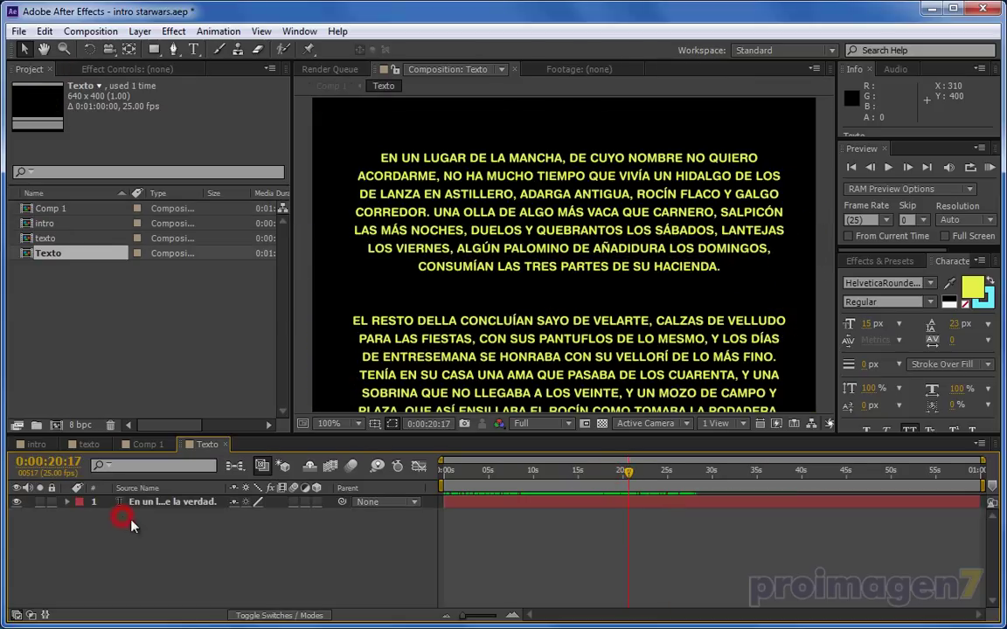
left_click(481, 185)
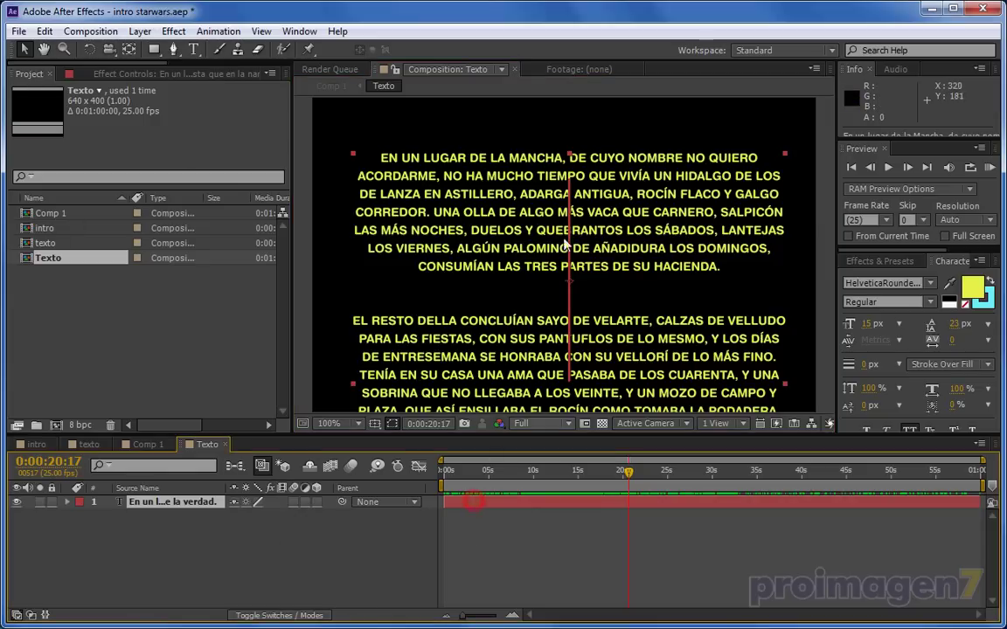
double_click(510, 210)
left_click(542, 241)
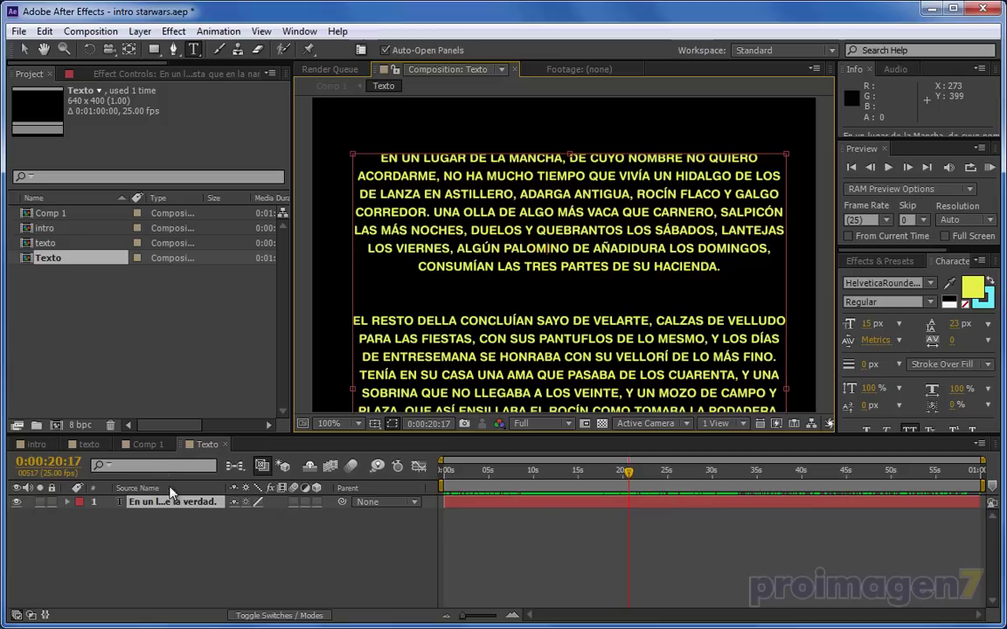
- Back in Comp 1, scrub the crawl to its final paragraph at 0:00:40:21
left_click(147, 445)
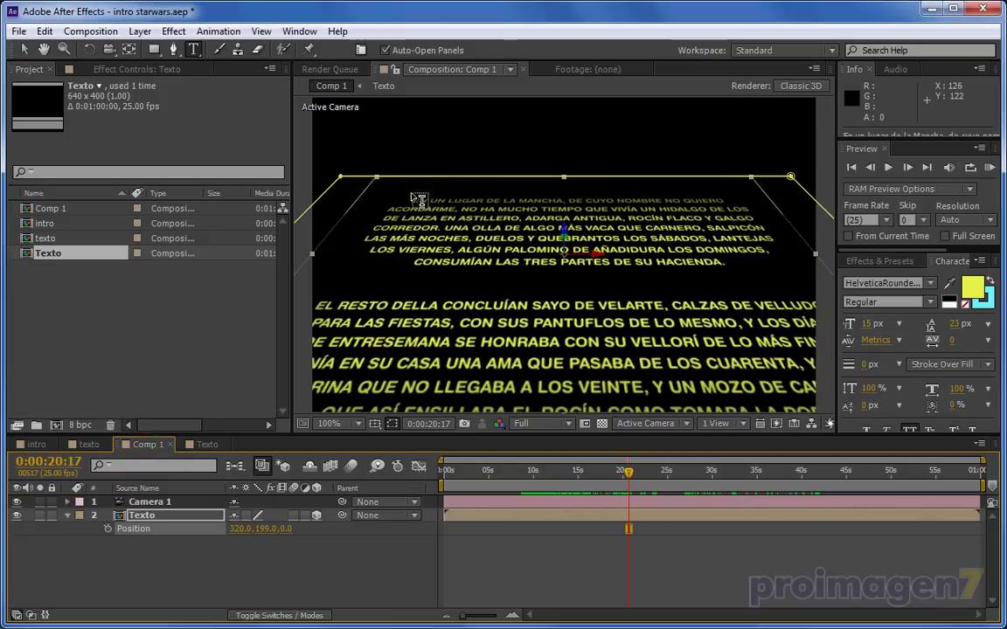
left_click(25, 49)
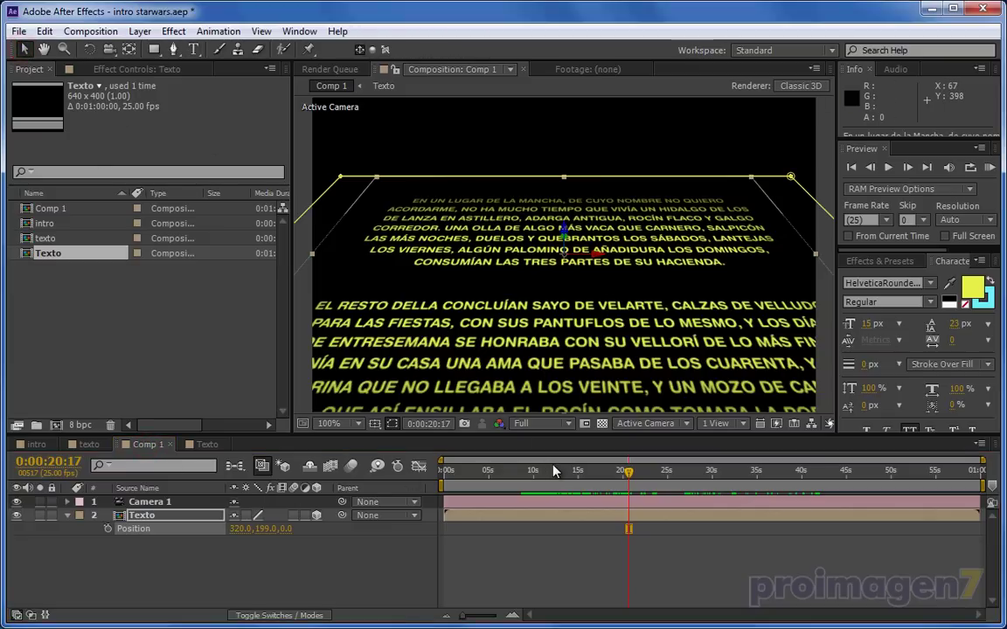
left_click(596, 472)
left_click_drag(583, 479, 809, 480)
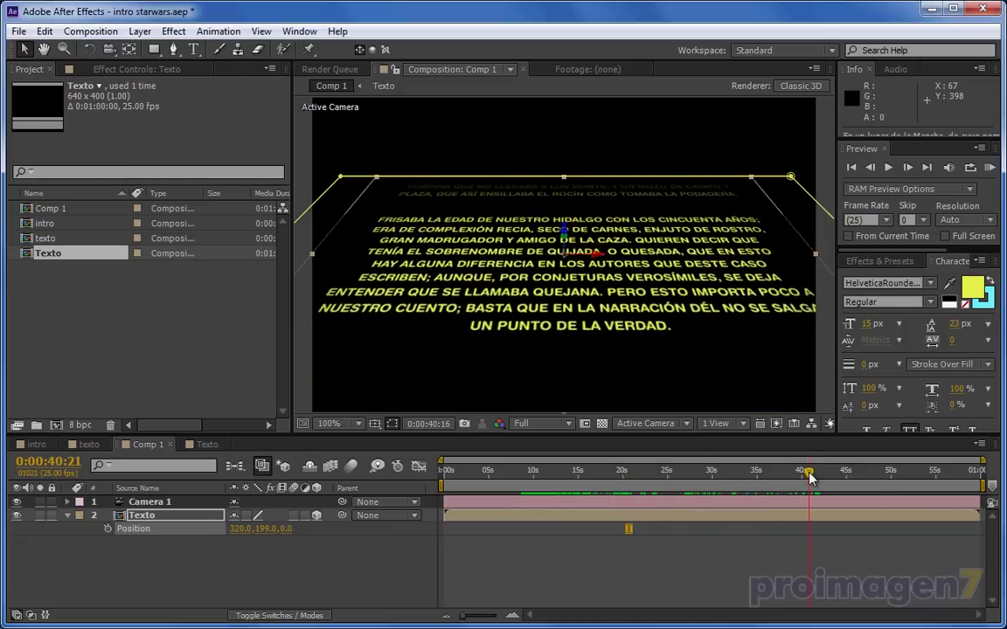
left_click(207, 444)
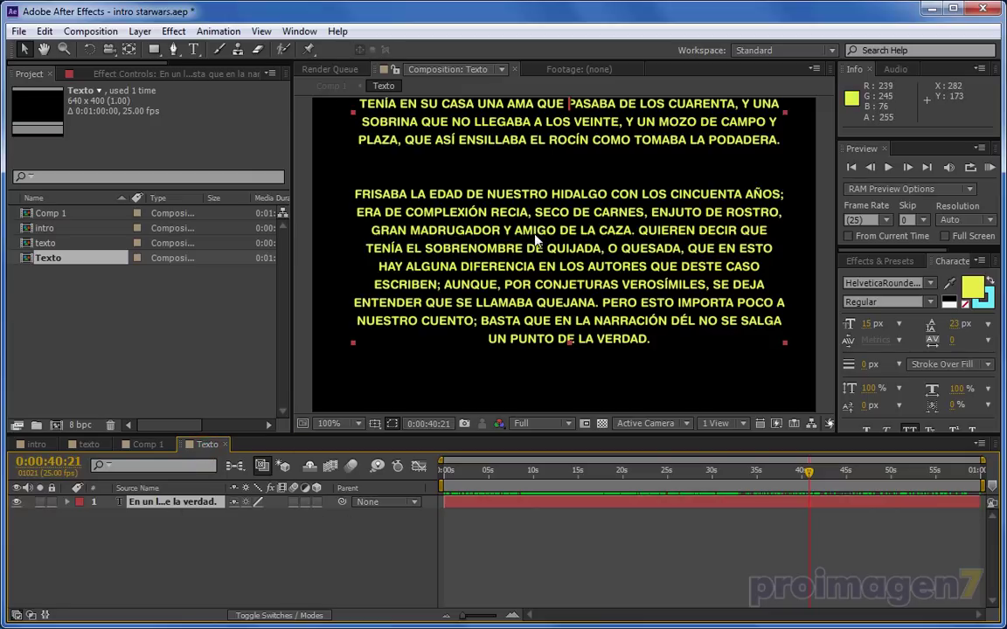
left_click(148, 445)
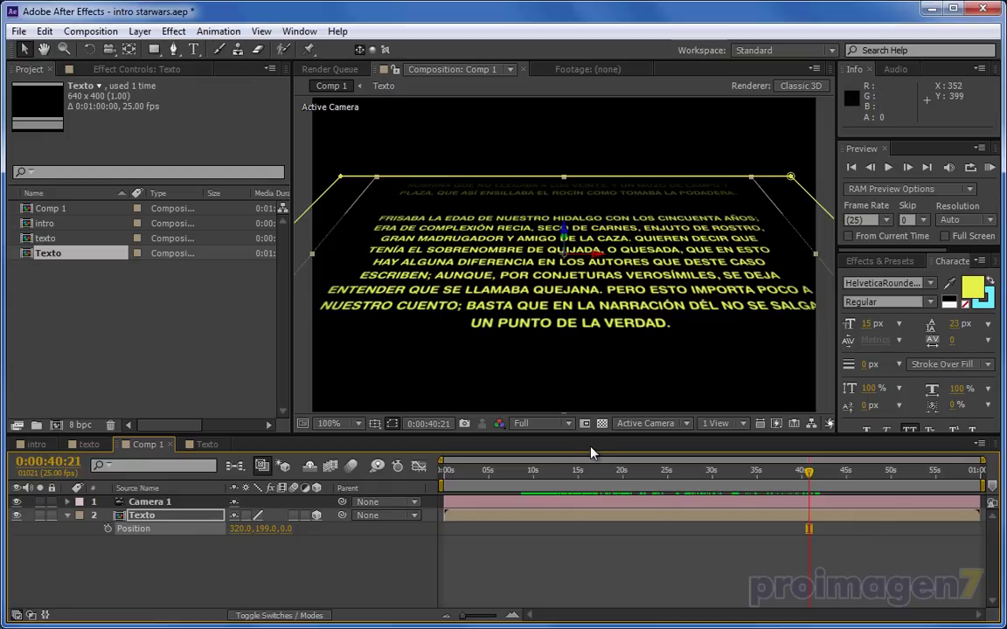
- Hide Camera 1 and add a 135mm Camera 2 whose layer starts at 0s
left_click(16, 502)
right_click(310, 560)
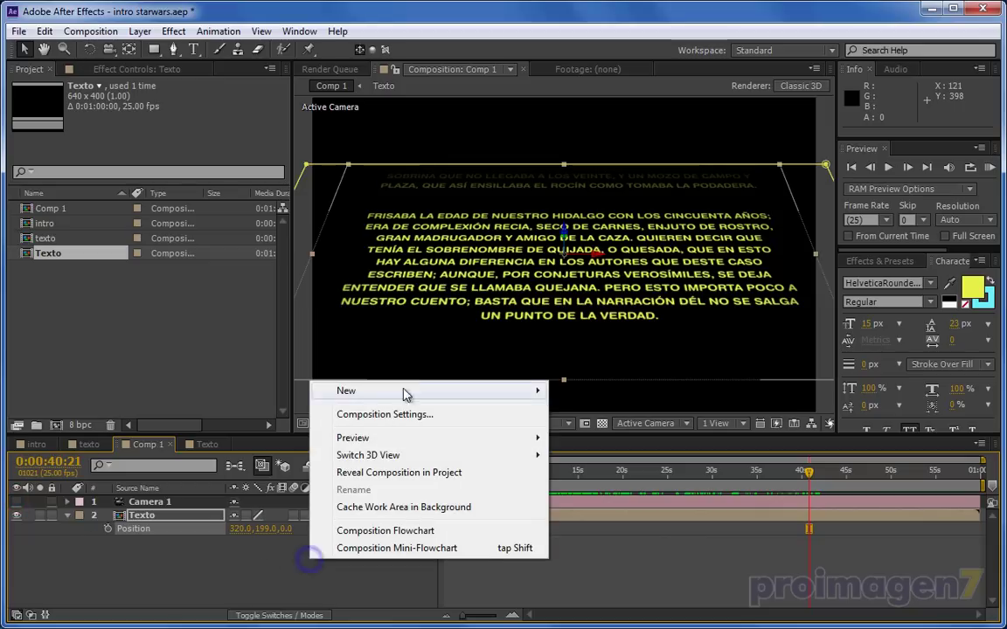
mouse_move(414, 398)
left_click(614, 470)
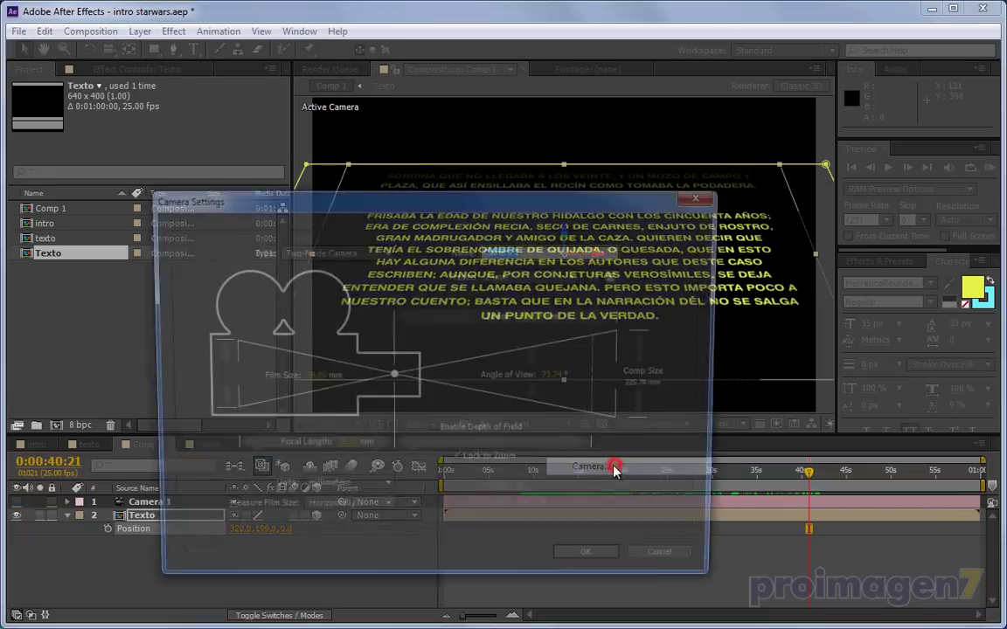
left_click(575, 275)
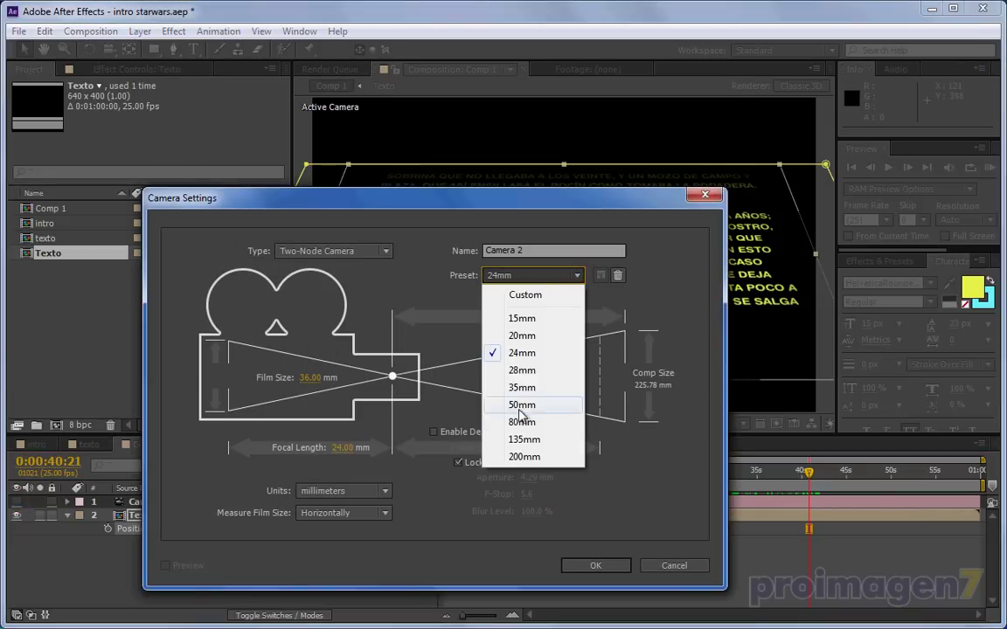
left_click(523, 440)
left_click(590, 566)
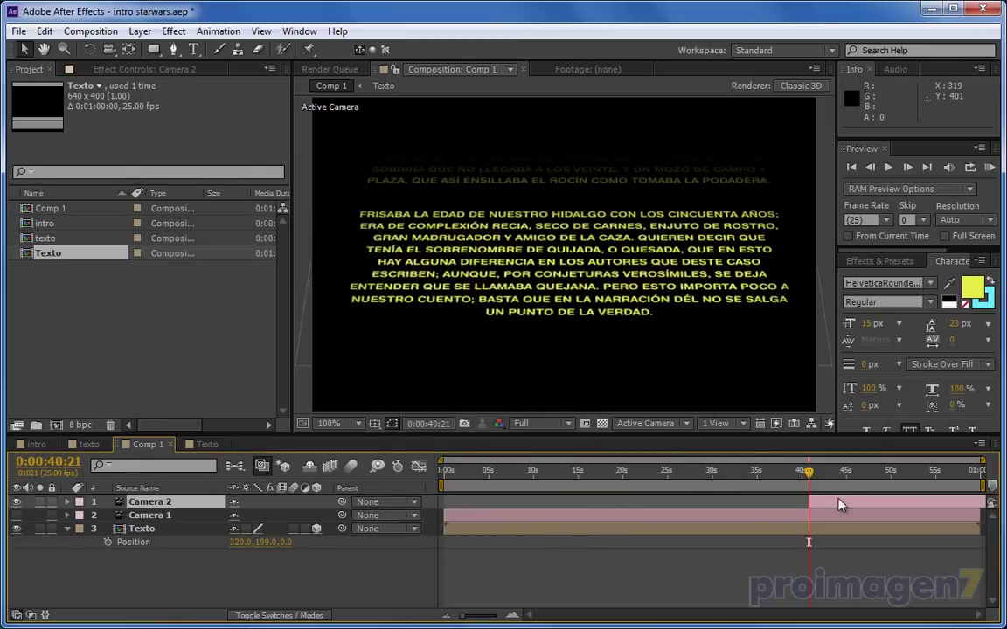
mouse_move(837, 511)
left_mouse_down()
mouse_move(477, 511)
mouse_move(635, 490)
left_mouse_up()
- Scrub through early frames of the crawl as seen through Camera 2
left_click(461, 473)
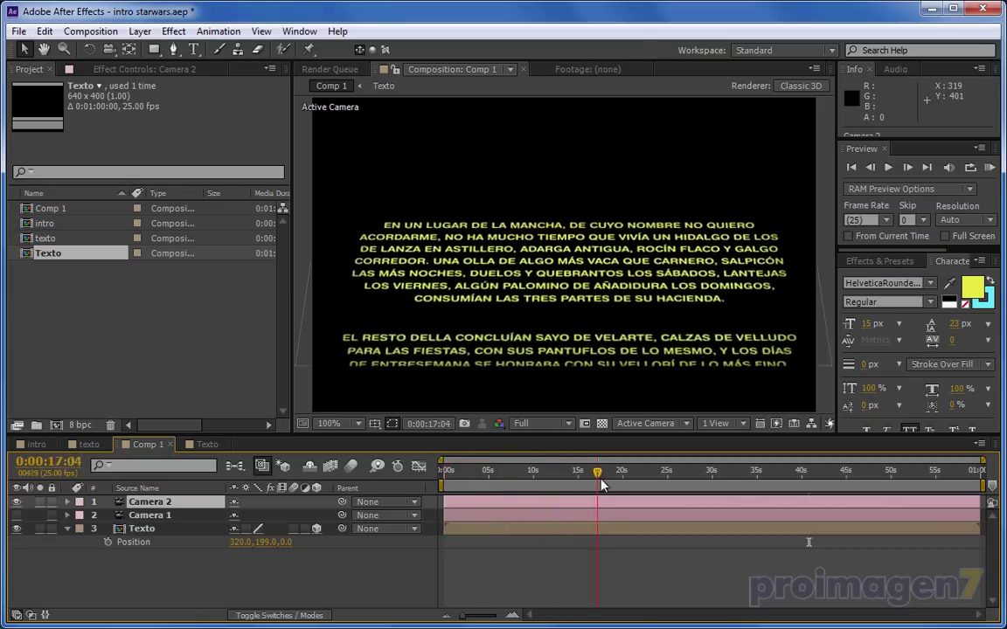
left_click(636, 473)
mouse_move(647, 475)
left_mouse_down()
mouse_move(698, 477)
mouse_move(455, 472)
left_mouse_up()
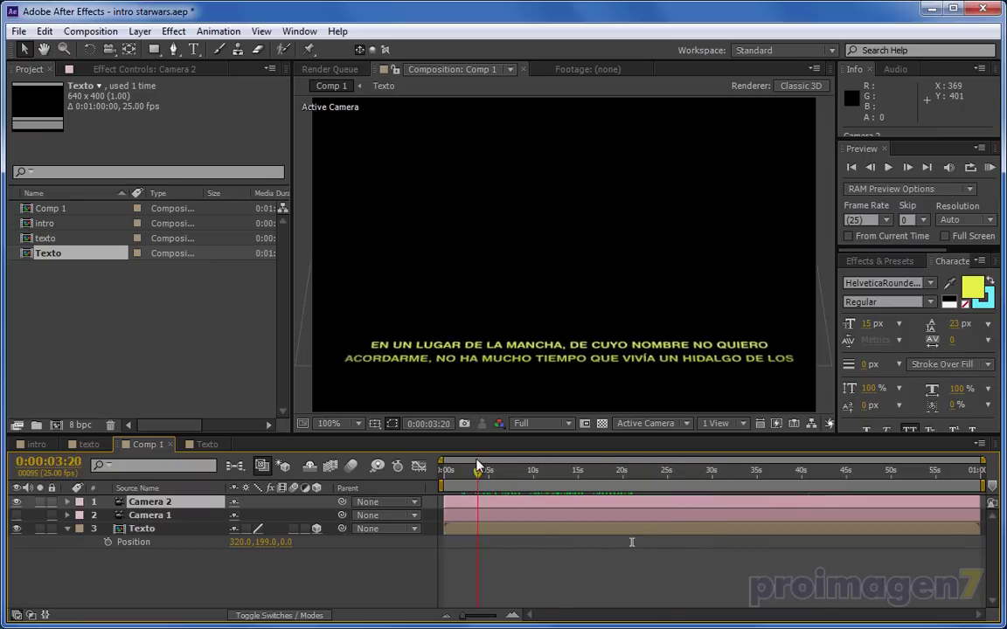
- Hide Camera 2, turn Camera 1 back on, and play the tilted crawl
left_click(17, 502)
left_click(150, 515)
mouse_move(455, 472)
left_mouse_down()
mouse_move(966, 495)
mouse_move(540, 476)
mouse_move(682, 487)
left_mouse_up()
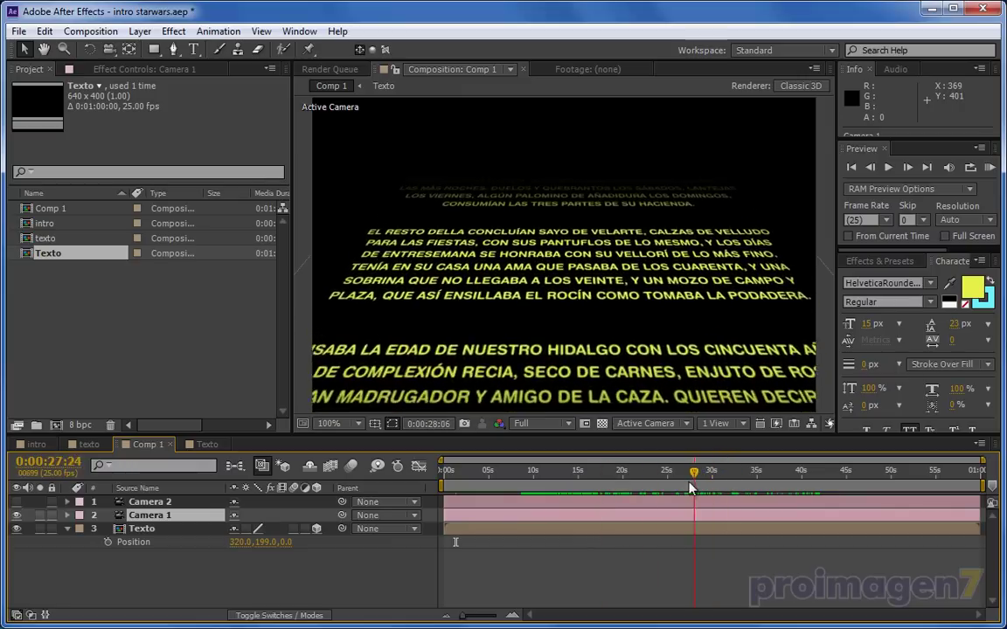
key("space")
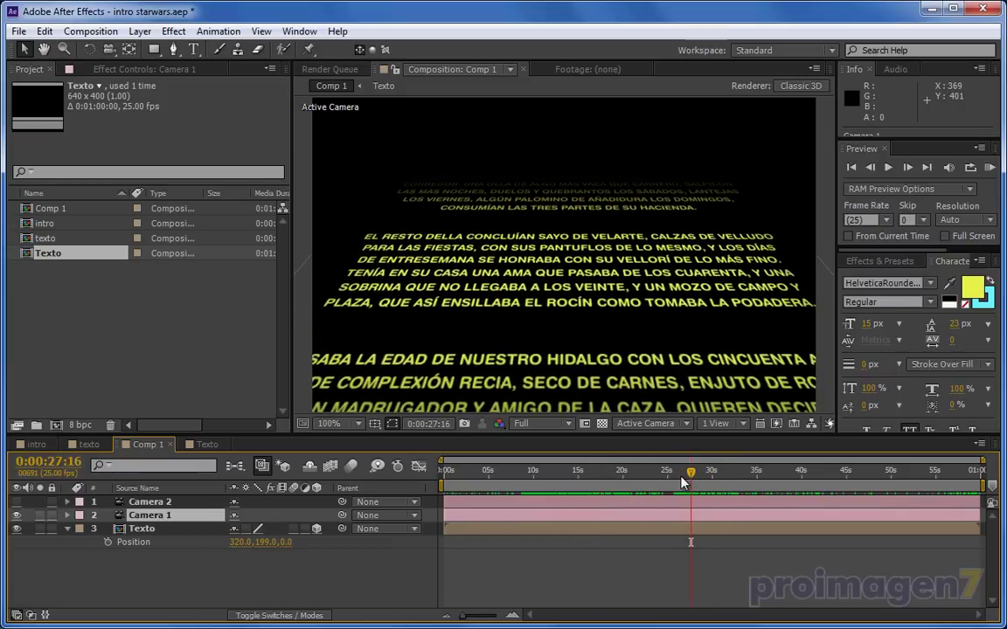